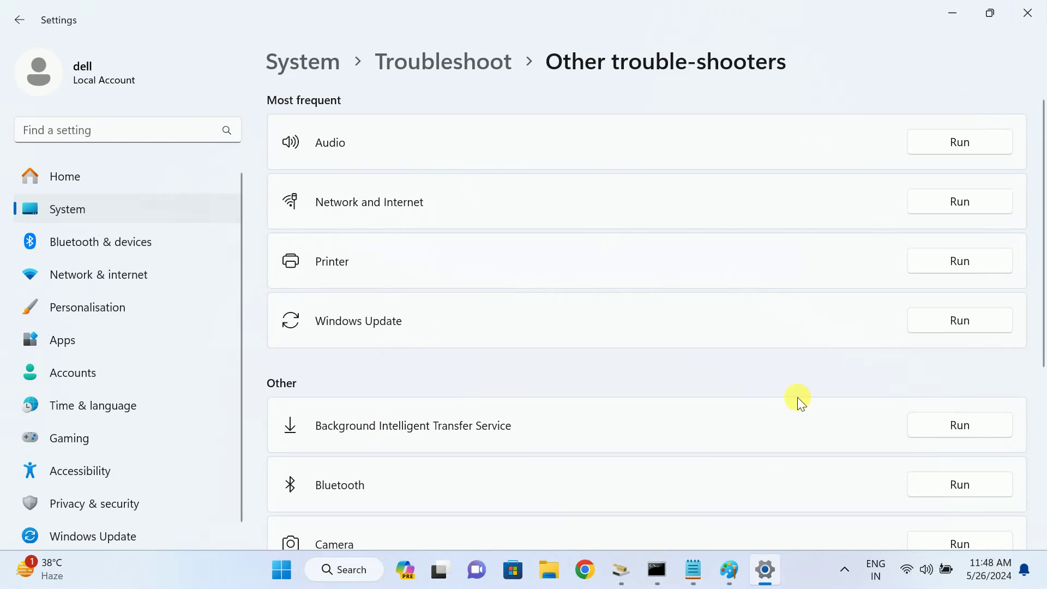
Check the security key error screenshot, close Settings, and highlight the run-the-troubleshooter line in the notes
click(731, 570)
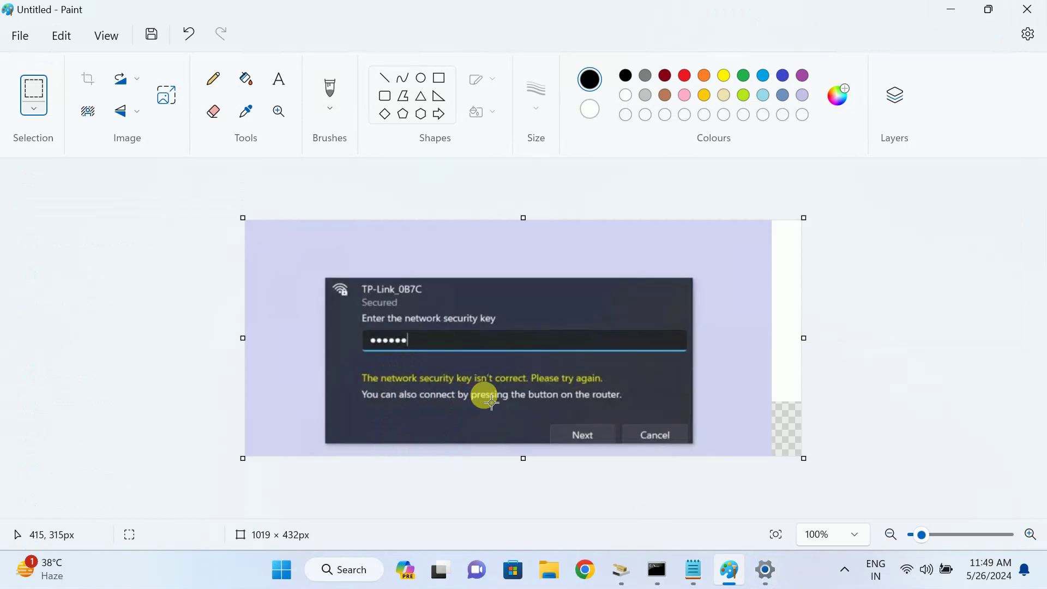
click(950, 11)
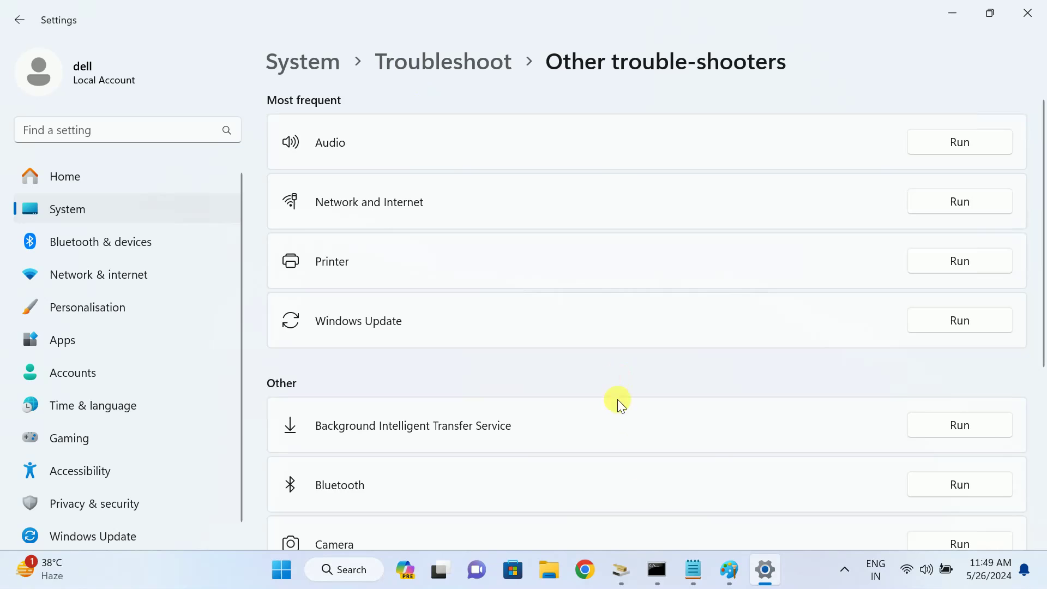
click(1015, 15)
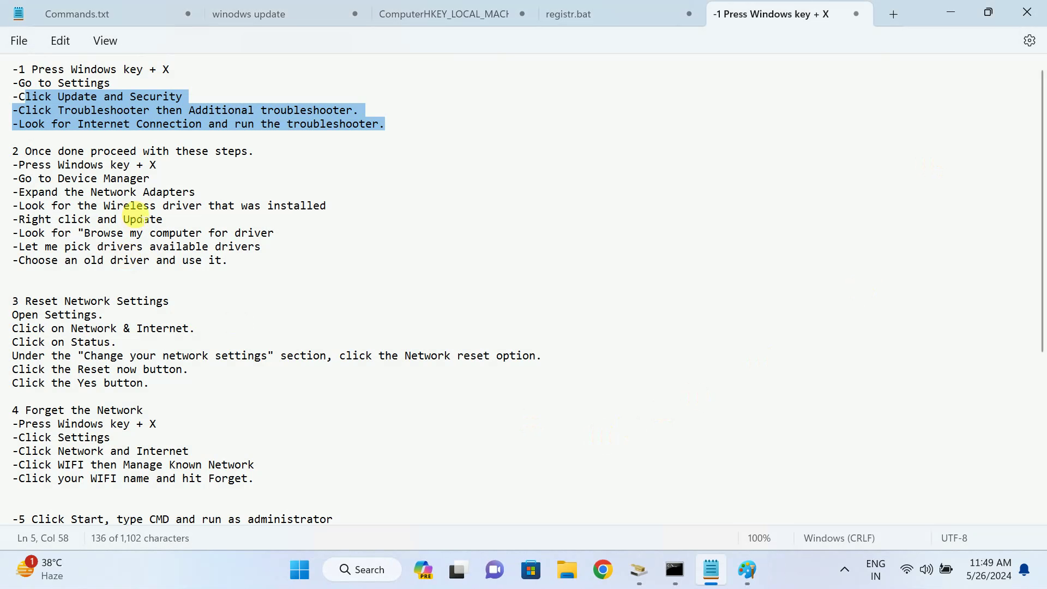
scroll(71, 132, down, 1)
scroll(60, 117, up, 1)
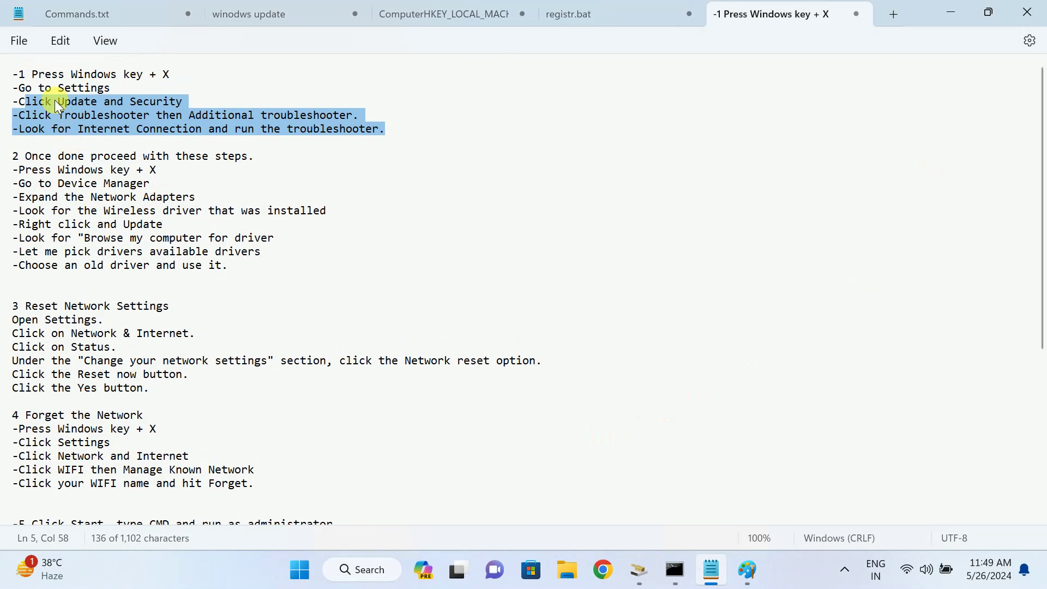
click(65, 74)
drag(149, 129, 367, 129)
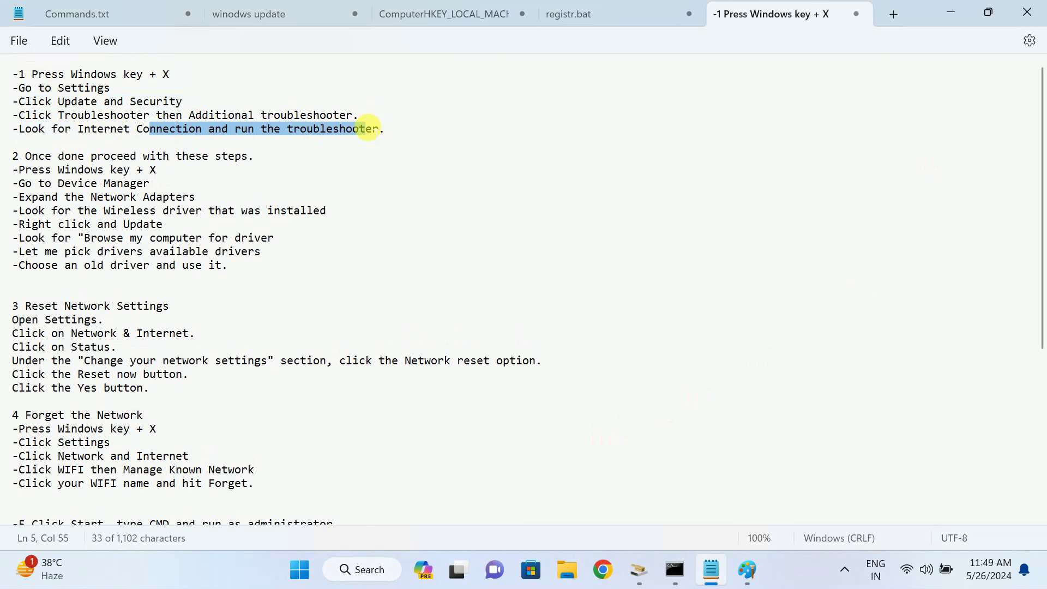
Search 'trouble' and open the Troubleshoot settings page
click(353, 570)
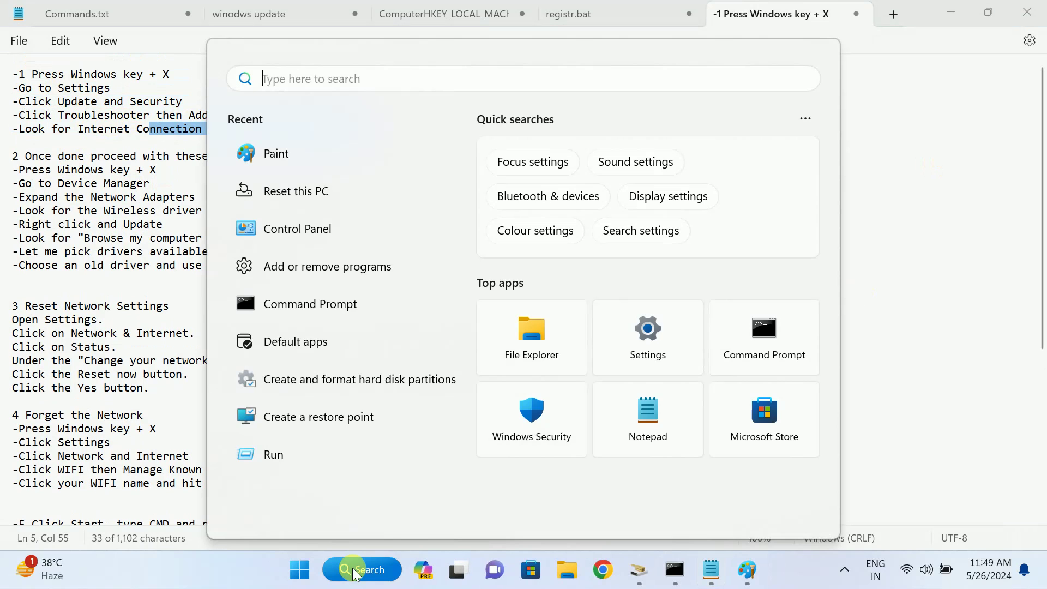
text(trouble)
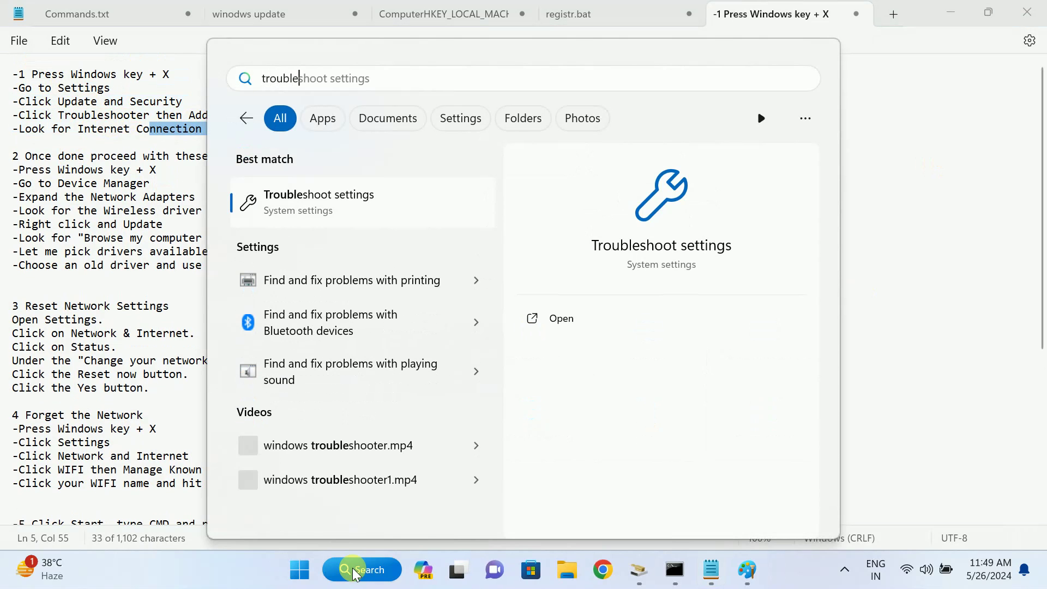
click(358, 206)
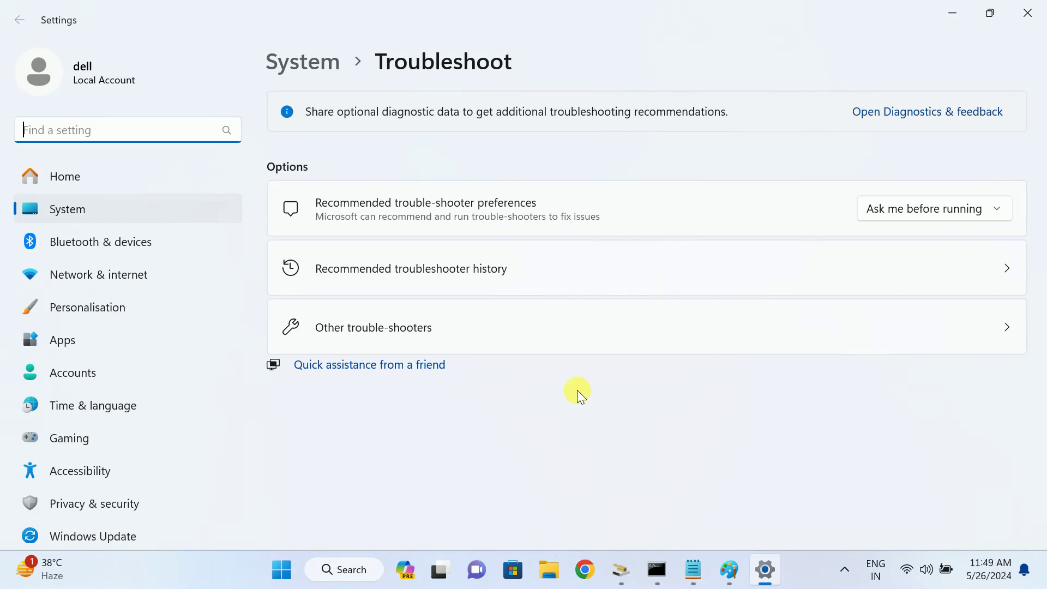
Scroll through the Other trouble-shooters list, then close Settings to return to the notes
click(451, 325)
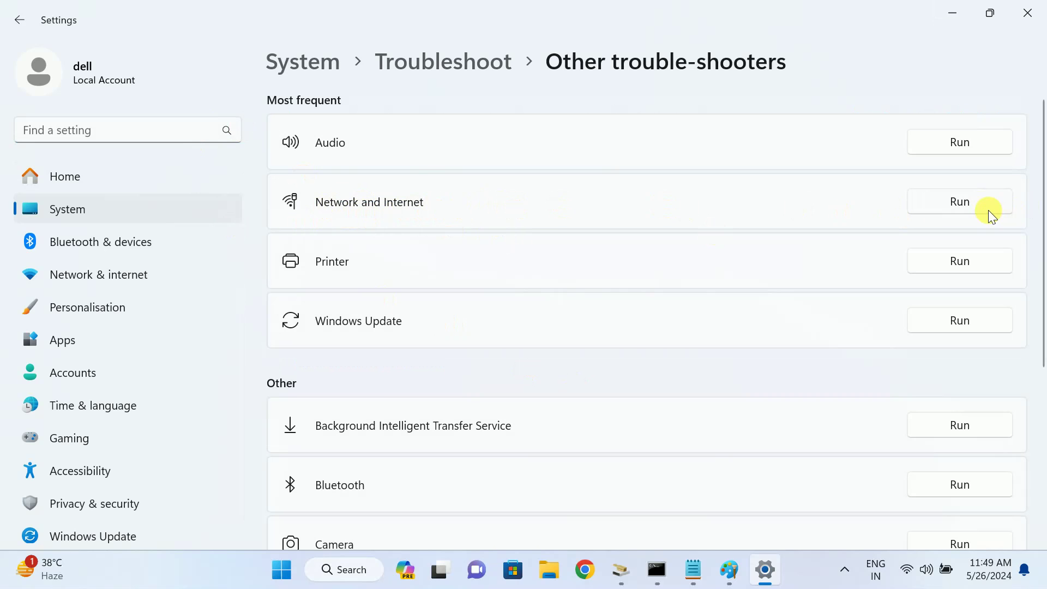
scroll(688, 346, down, 2)
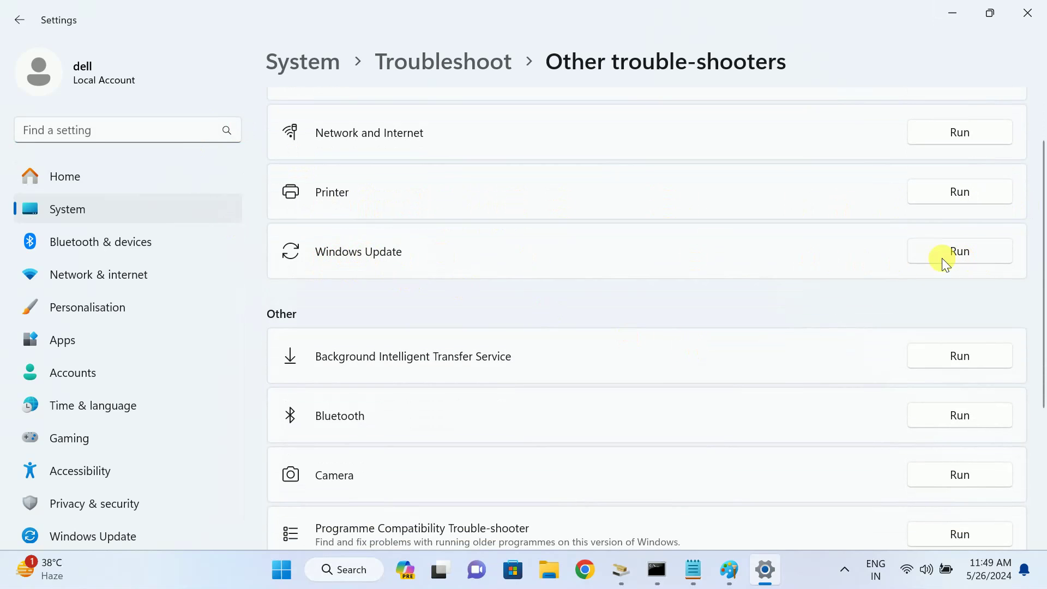
scroll(646, 353, down, 4)
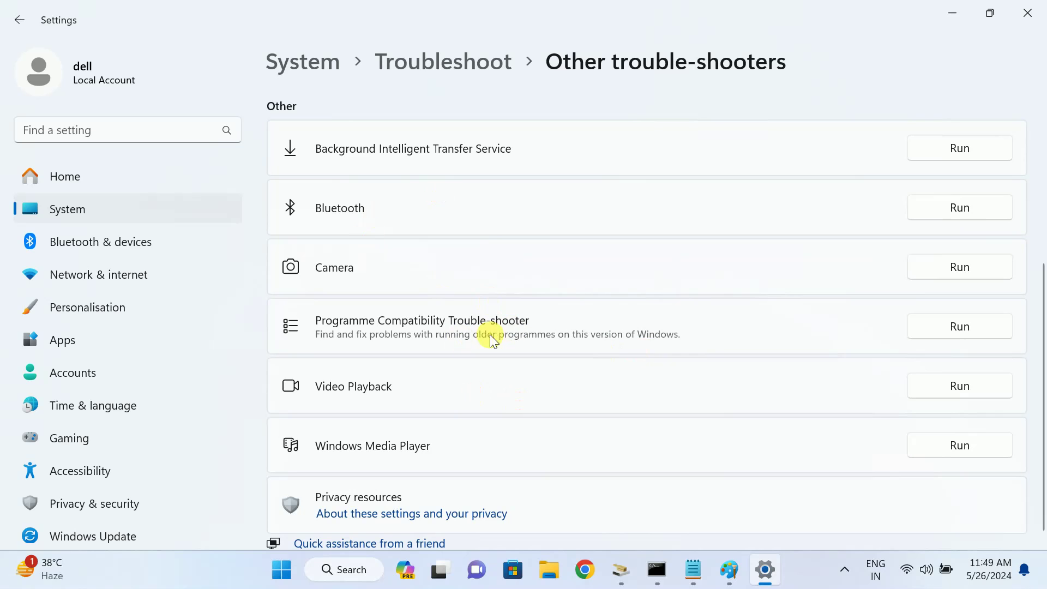
scroll(479, 366, down, 1)
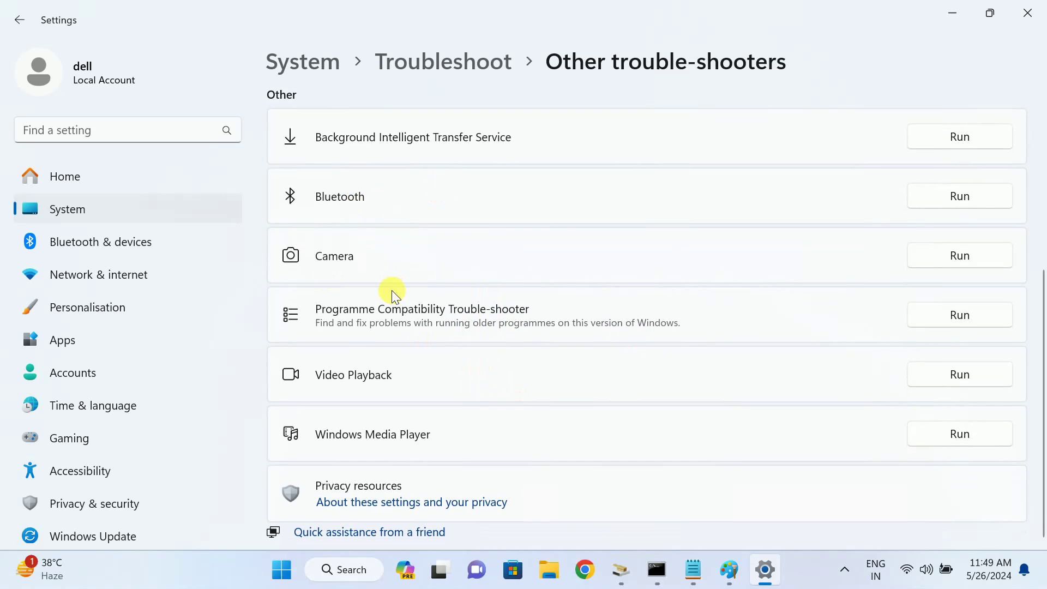
click(1028, 13)
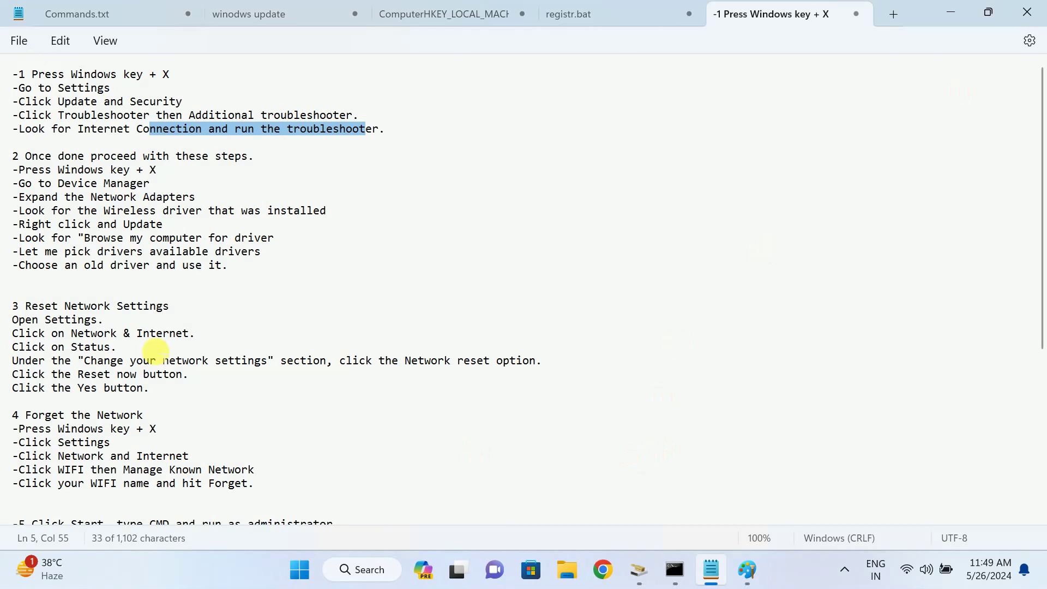
Open Device Manager via a 'devi' search and Win+X, maximize it, and select the Qualcomm QCA61x4A adapter
click(111, 251)
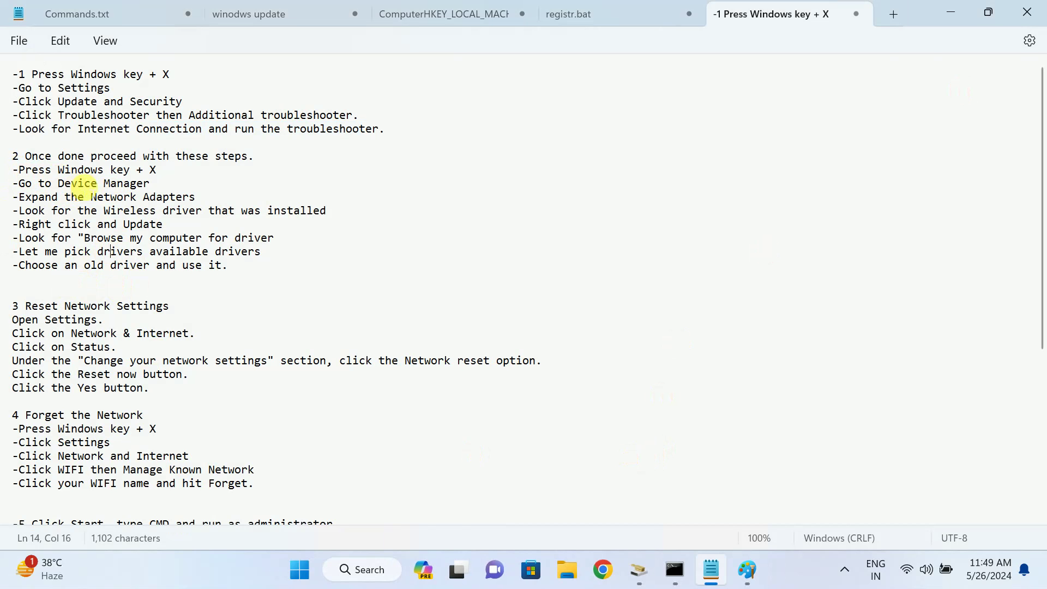
click(365, 570)
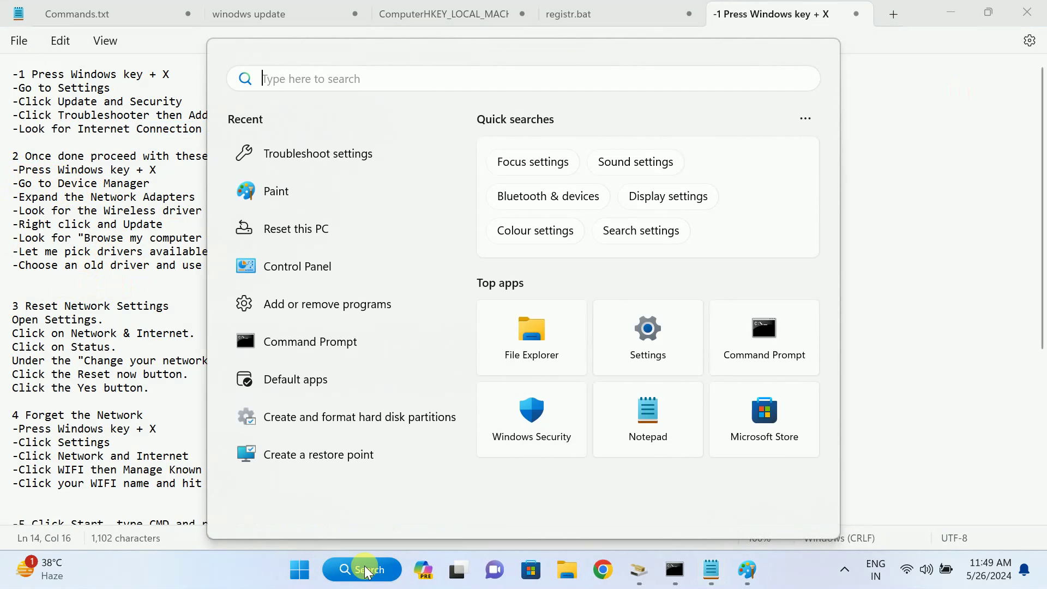
text(device)
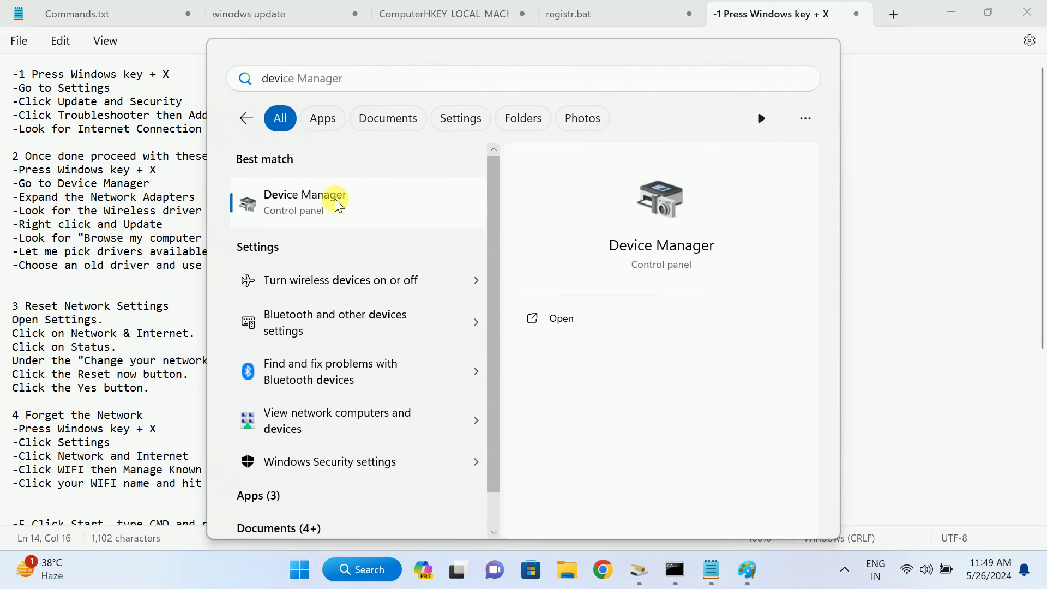
click(334, 201)
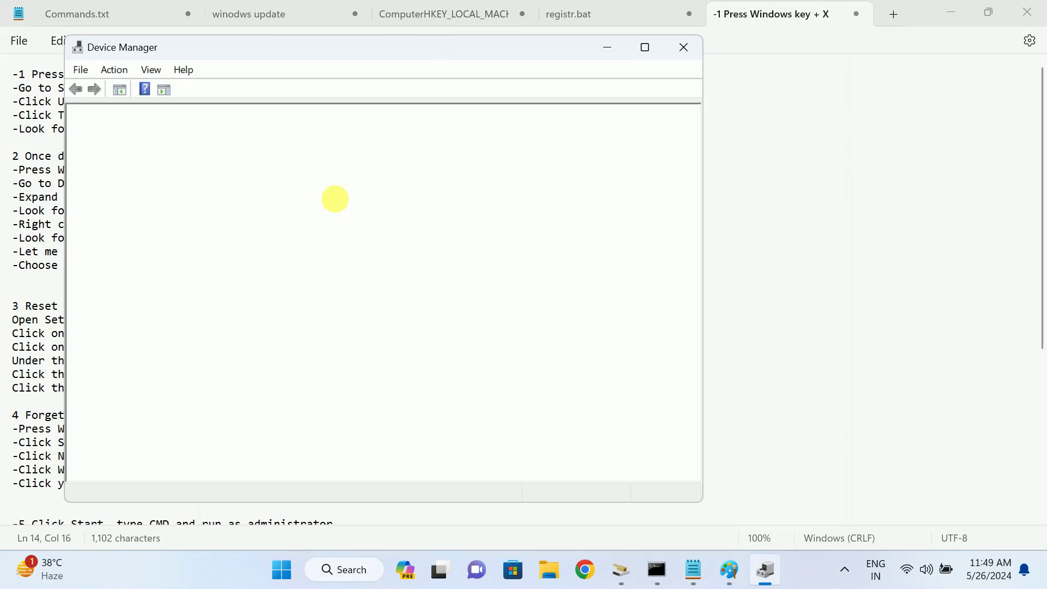
key(super+x)
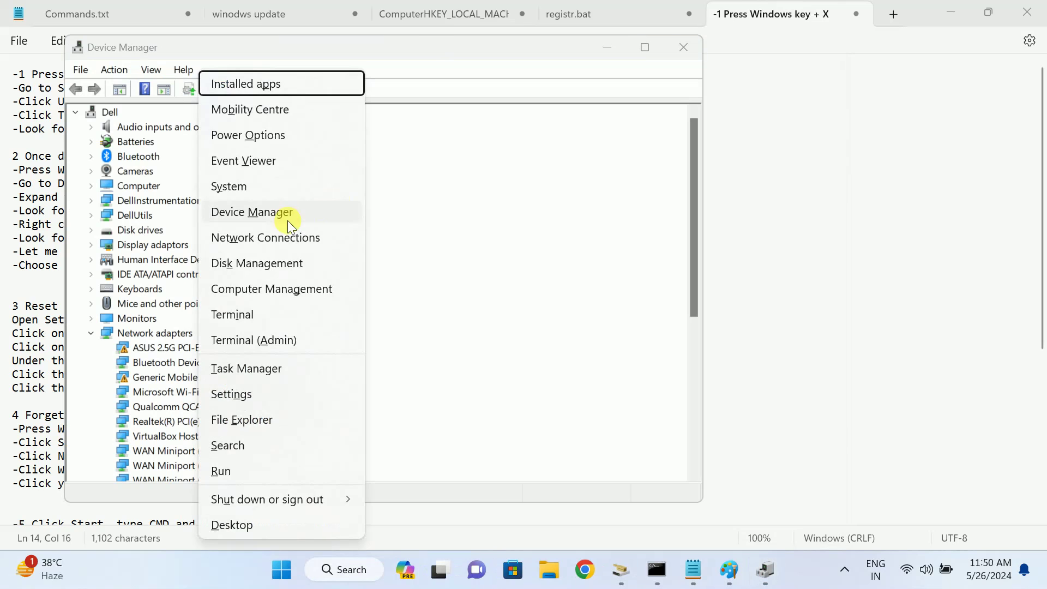
click(279, 213)
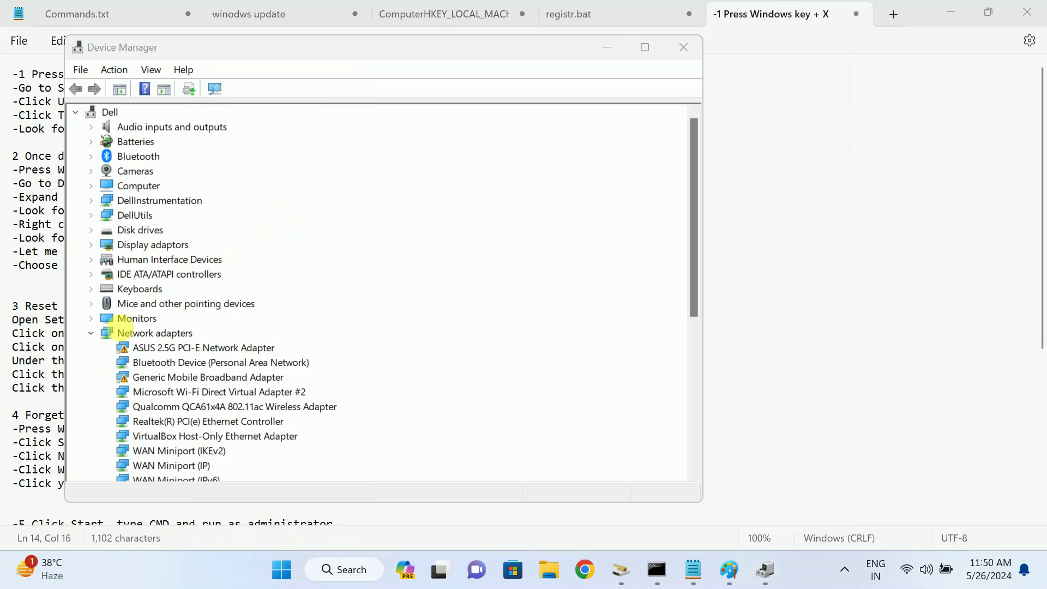
click(644, 47)
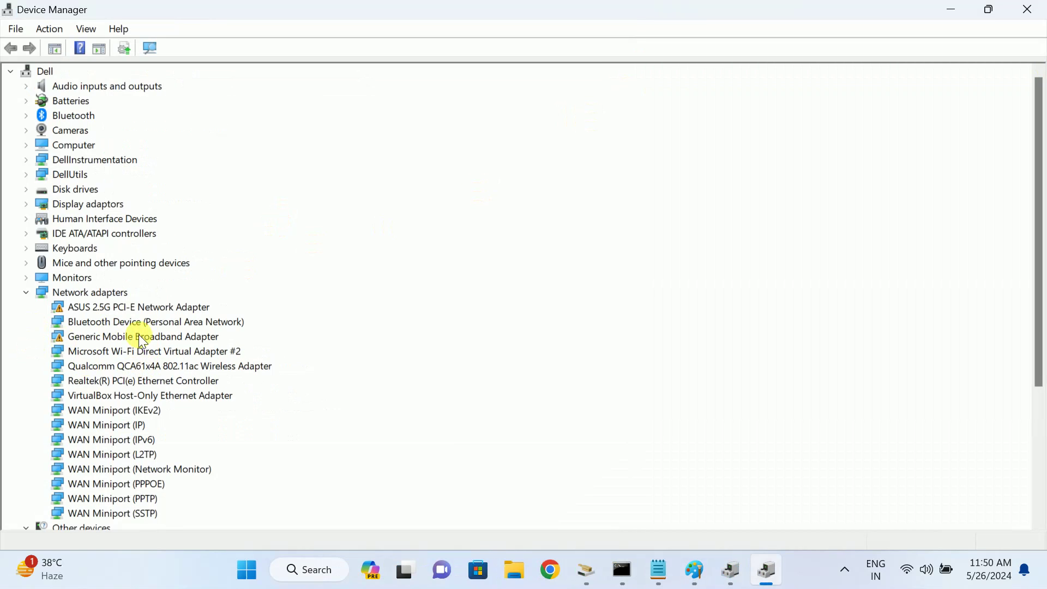
click(147, 371)
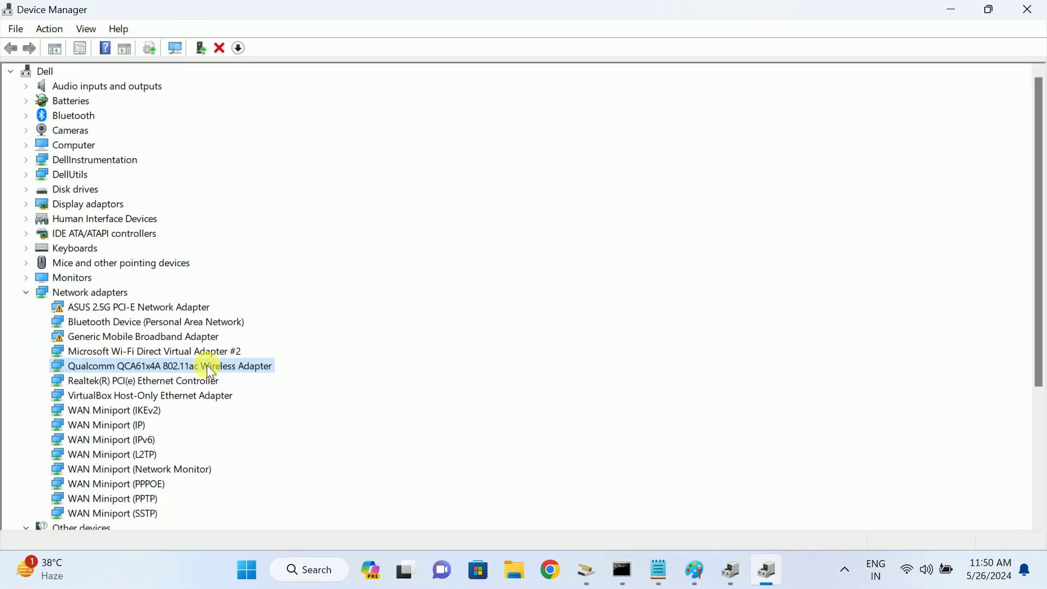
right_click(179, 365)
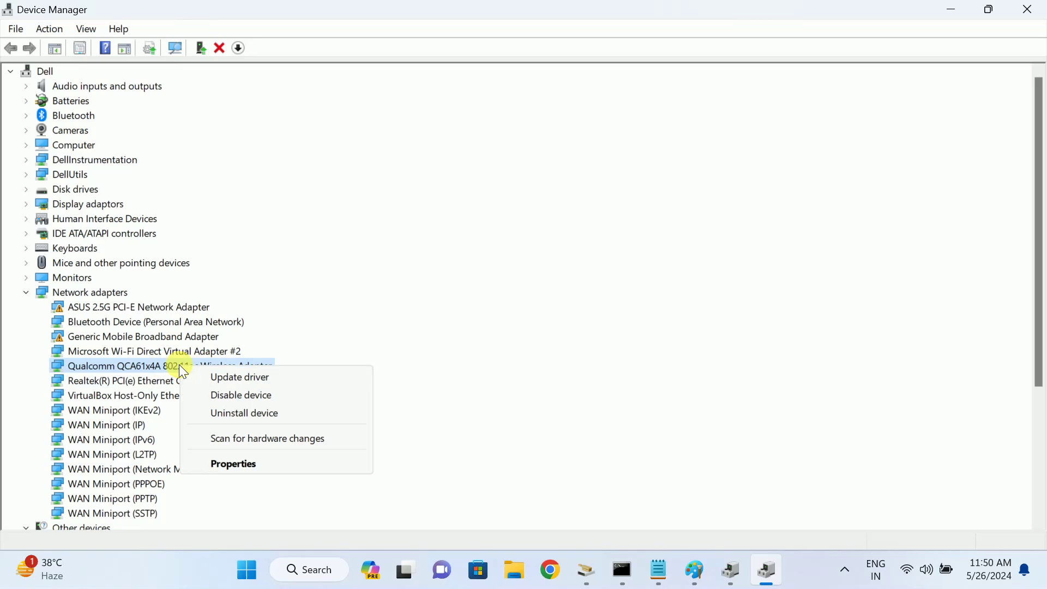
click(226, 376)
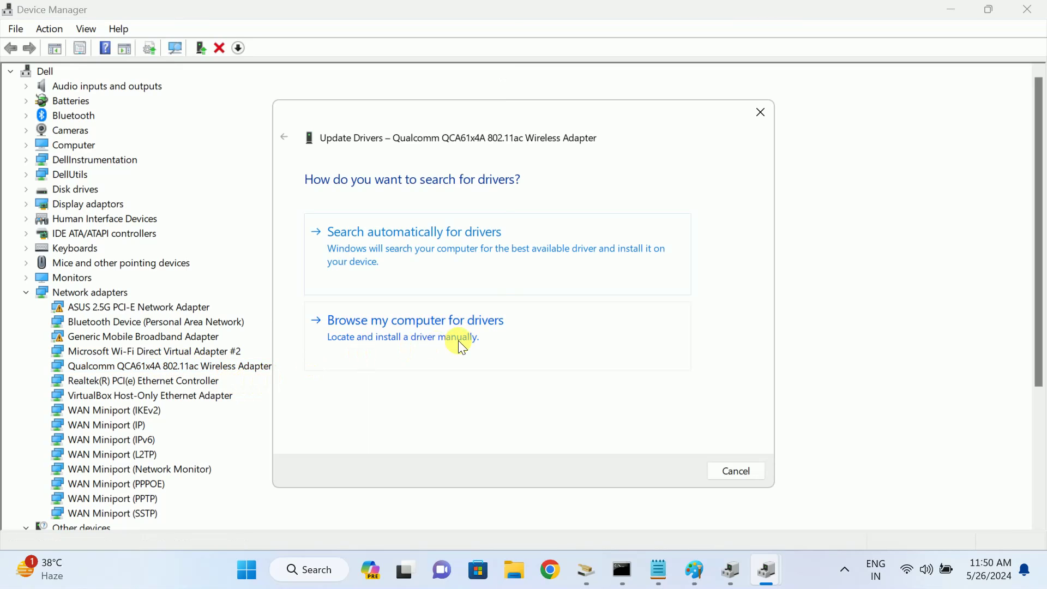
click(458, 338)
click(444, 389)
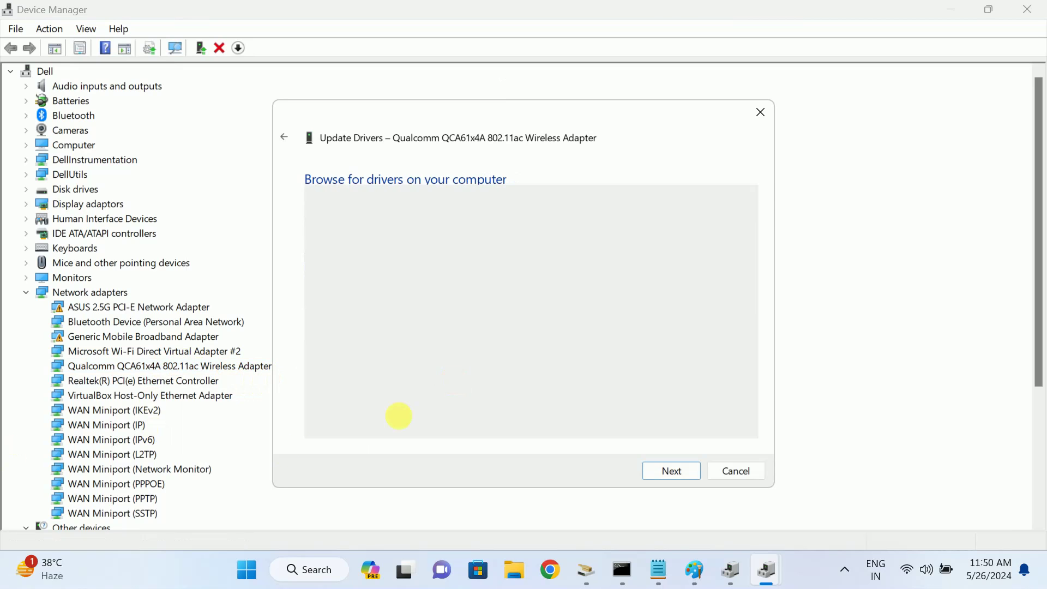
click(492, 320)
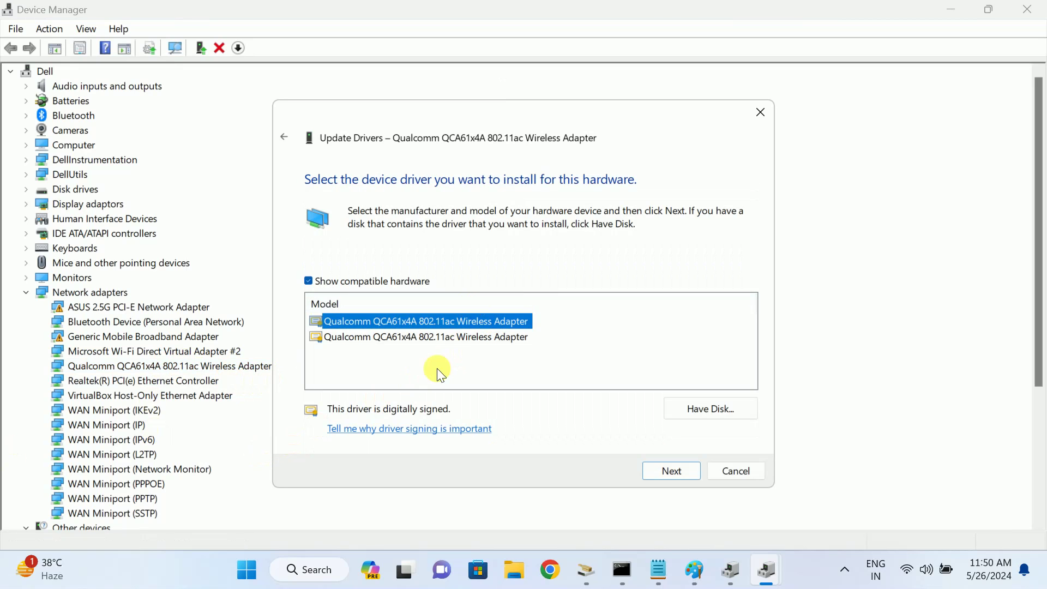
click(431, 338)
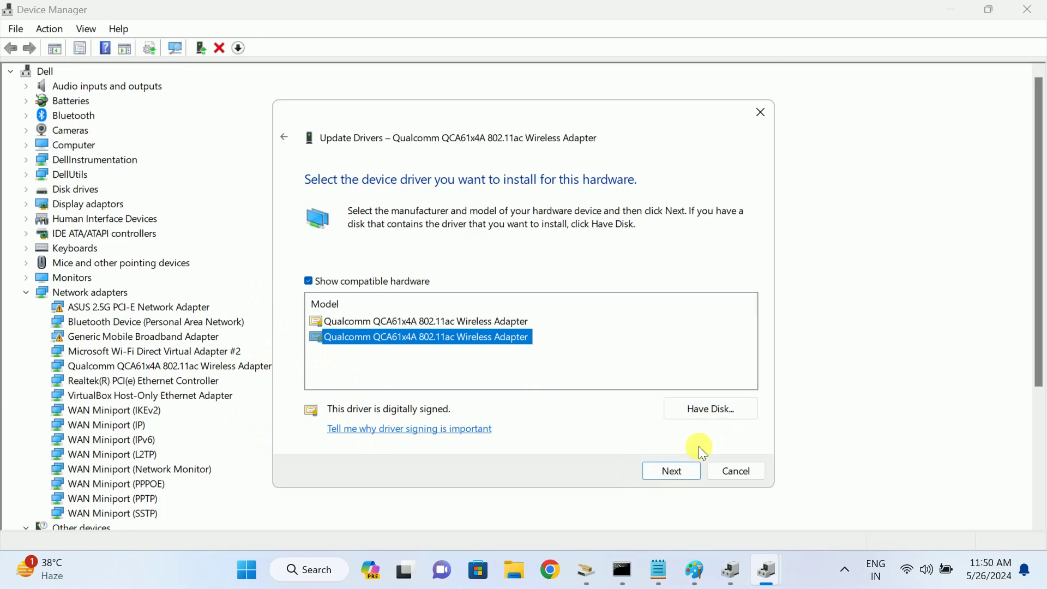
click(728, 470)
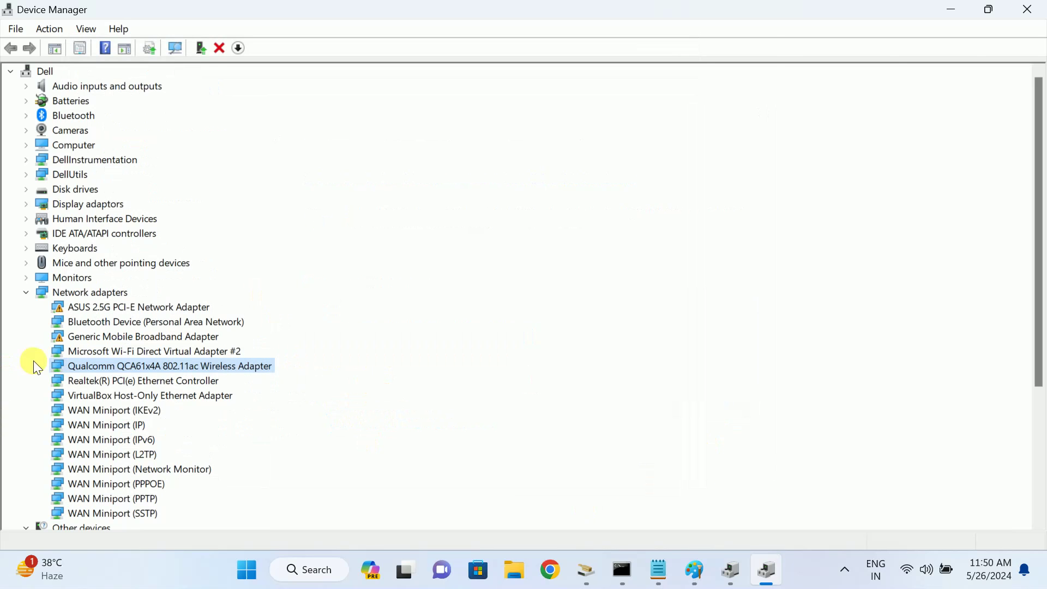
click(1024, 11)
Close Device Manager and highlight the Reset Network Settings instructions in the notes
click(676, 49)
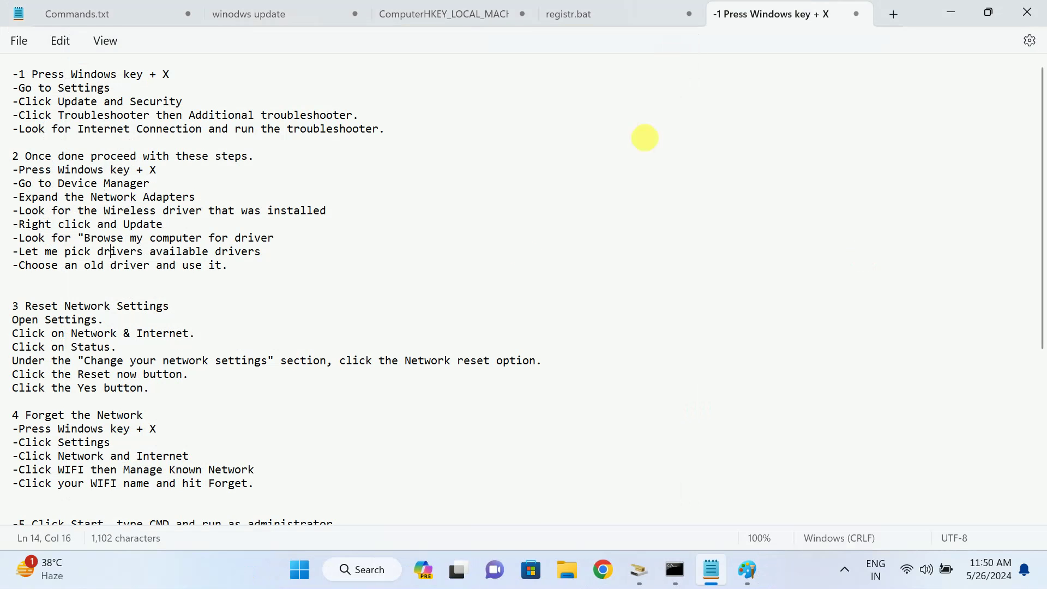
drag(25, 306, 182, 304)
click(190, 323)
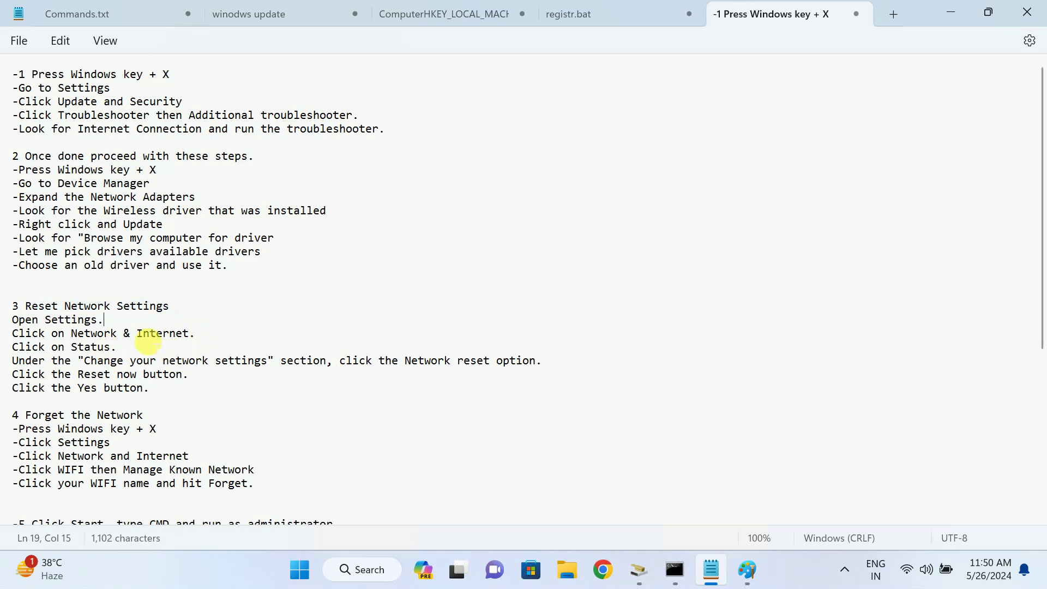
drag(162, 390, 20, 334)
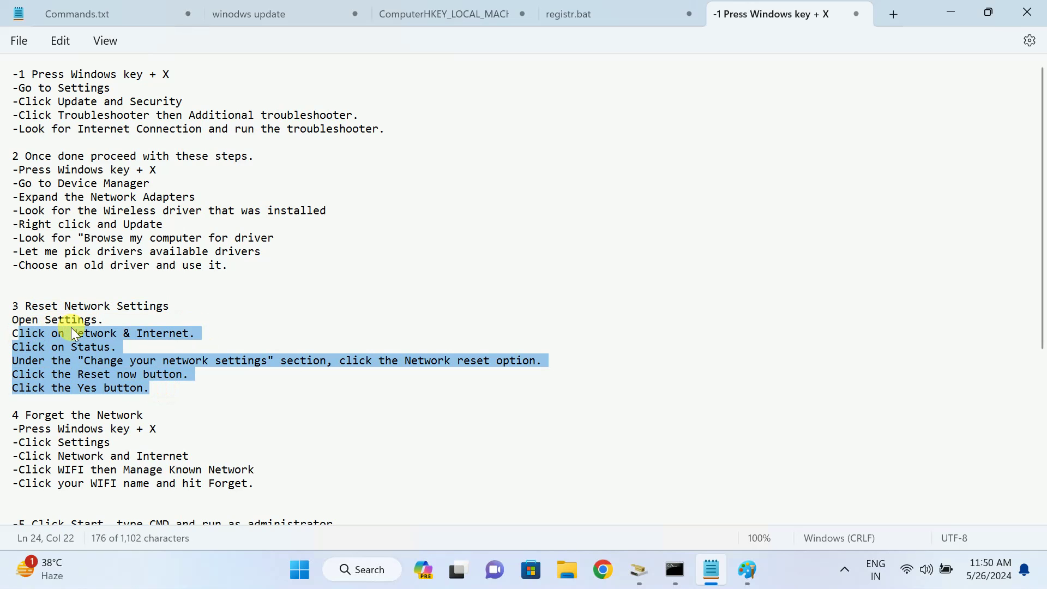
Search Windows for 'network reset' so the Network reset setting shows as best match
click(357, 571)
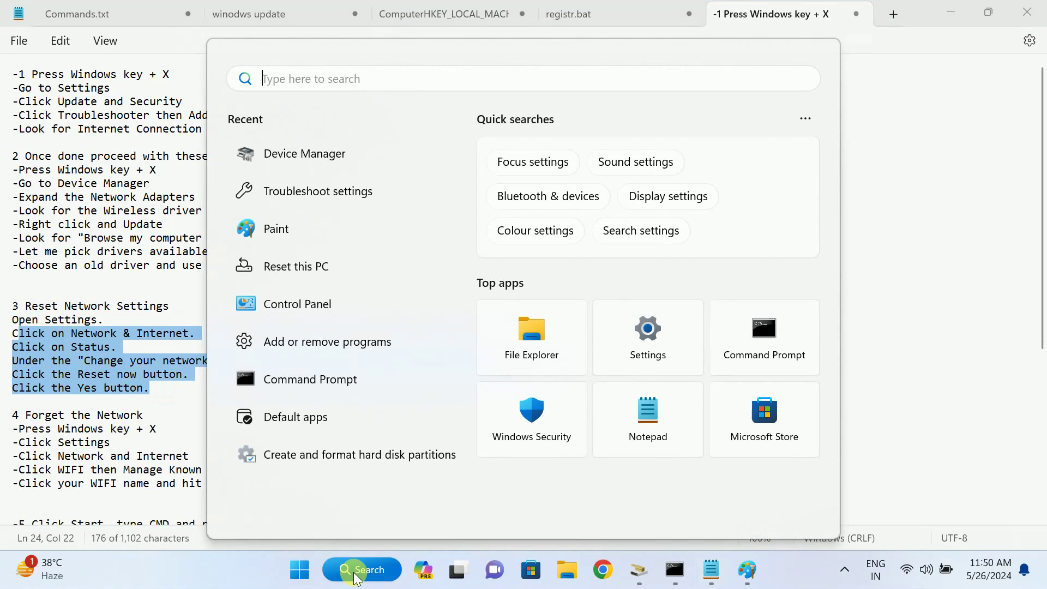
text(reset net)
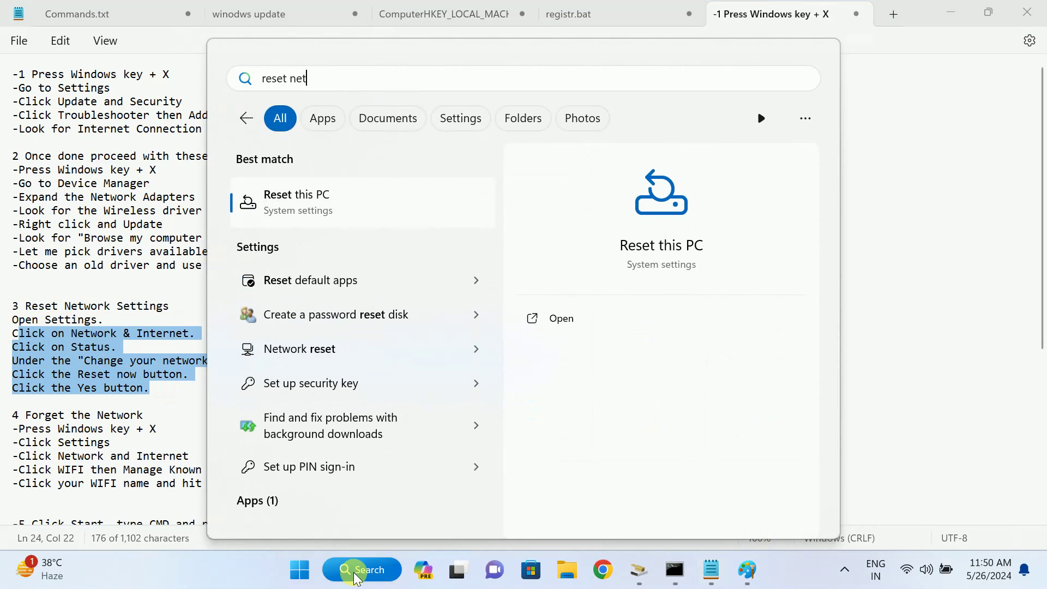
text(work)
key(BackSpace)
key(BackSpace)
key(BackSpace)
key(BackSpace)
key(BackSpace)
key(BackSpace)
key(BackSpace)
key(BackSpace)
key(BackSpace)
key(BackSpace)
key(BackSpace)
key(BackSpace)
key(BackSpace)
text(nwt)
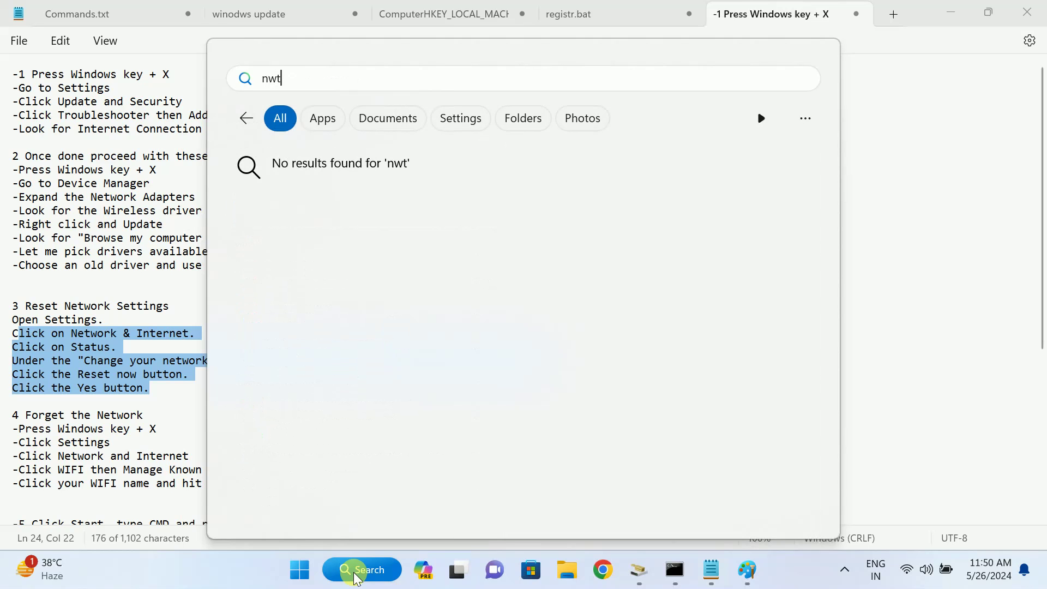
key(BackSpace)
key(BackSpace)
text(et)
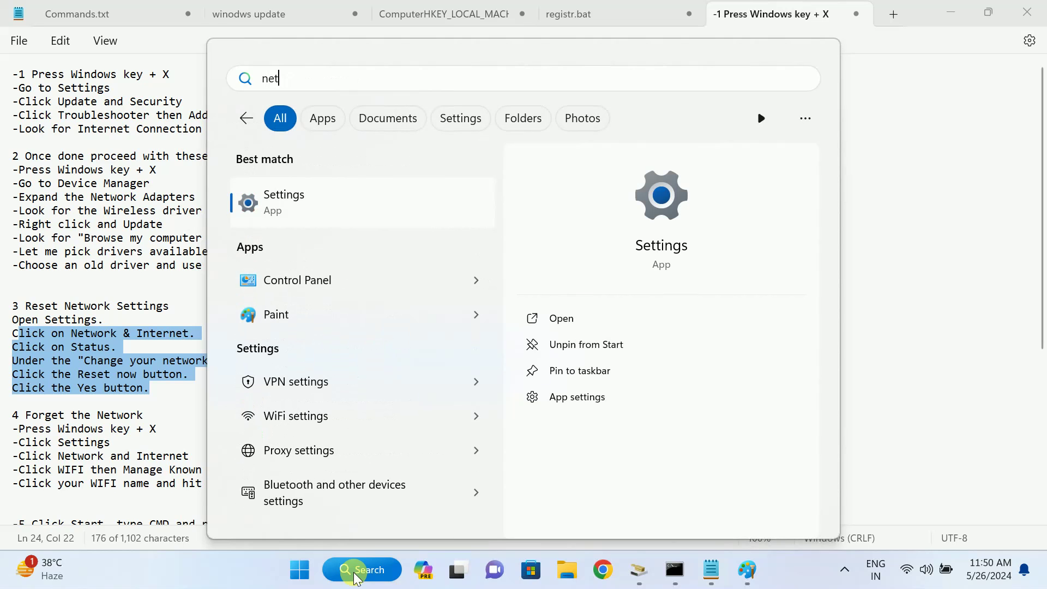
text(workre)
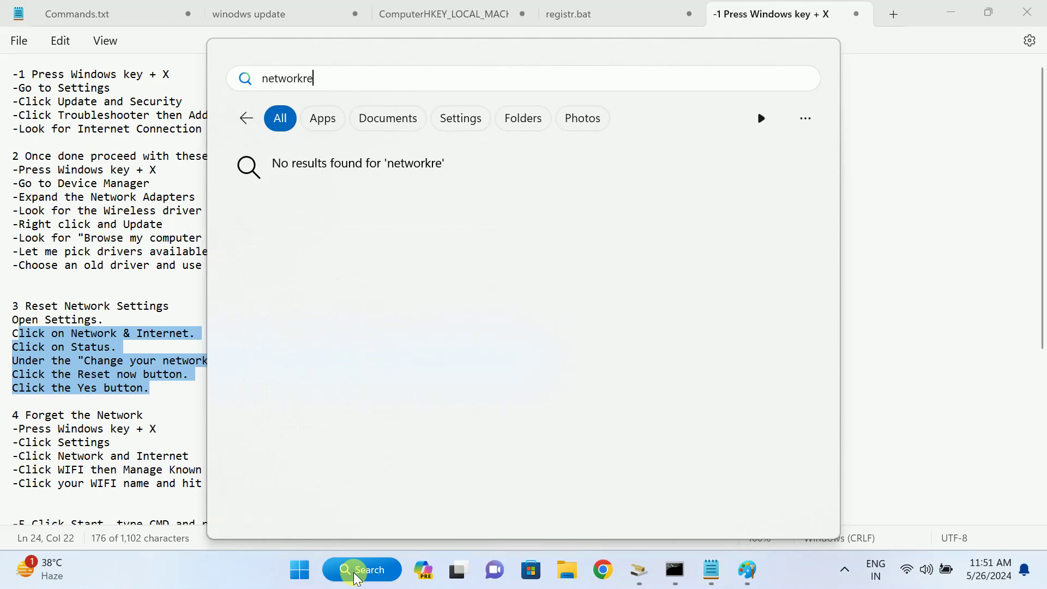
key(BackSpace)
text(reset)
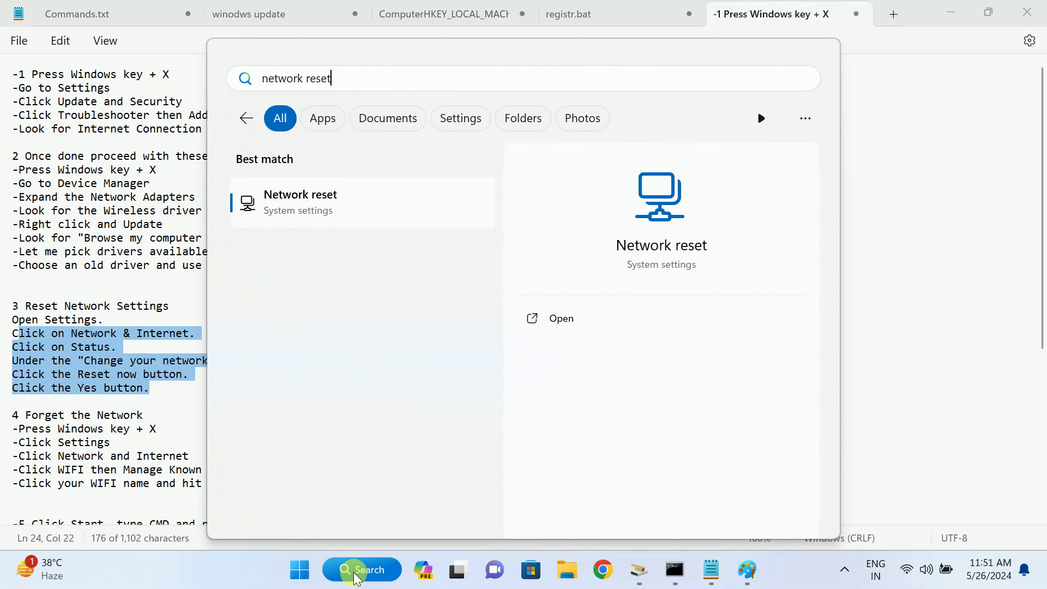
Open the Network reset page, check the notes, then choose Reset now and decline with No
click(316, 206)
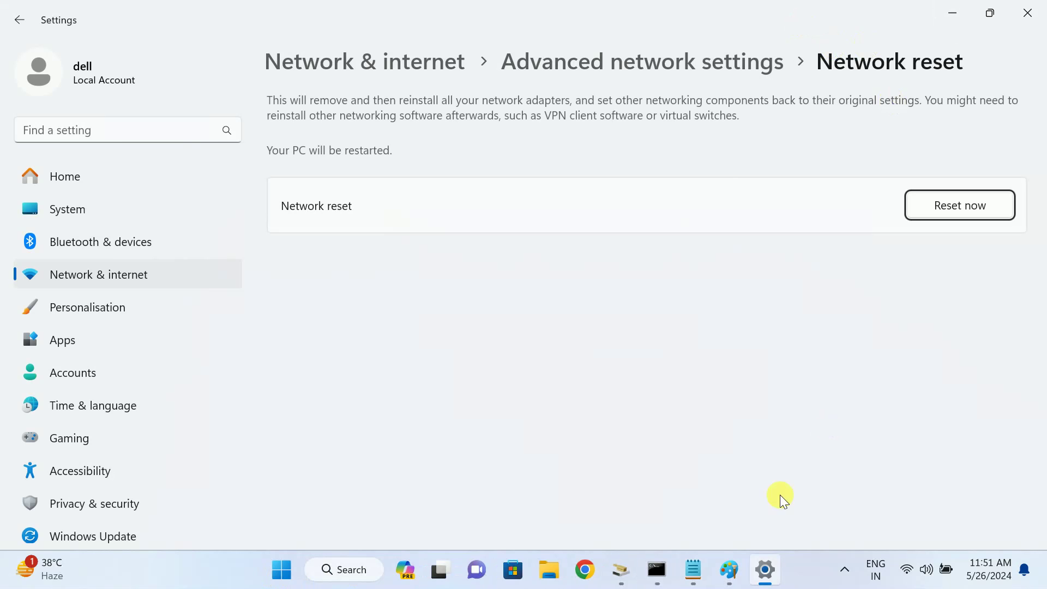
click(700, 577)
click(64, 375)
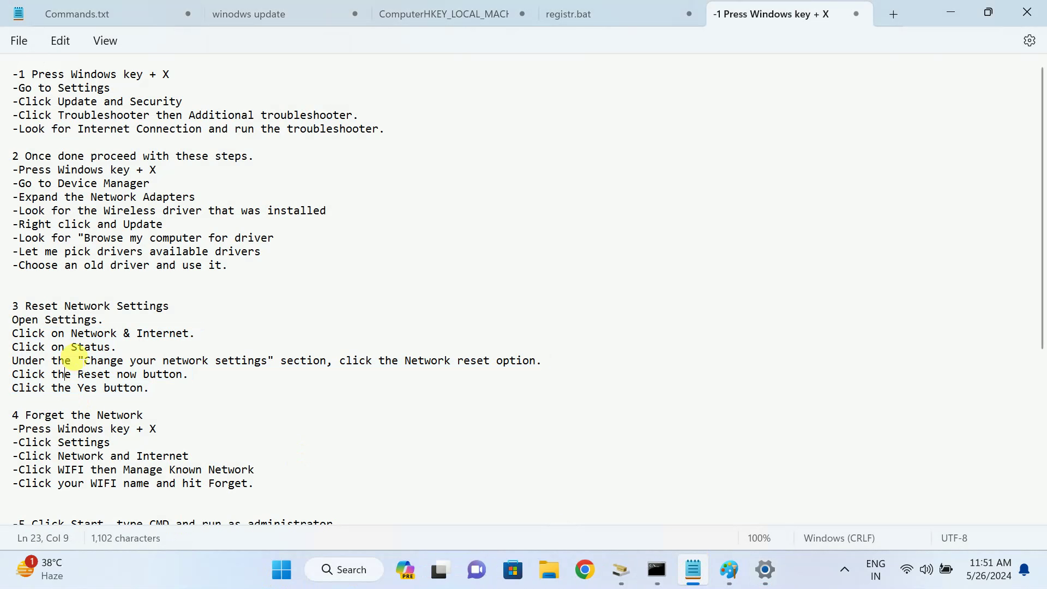
drag(46, 333, 123, 335)
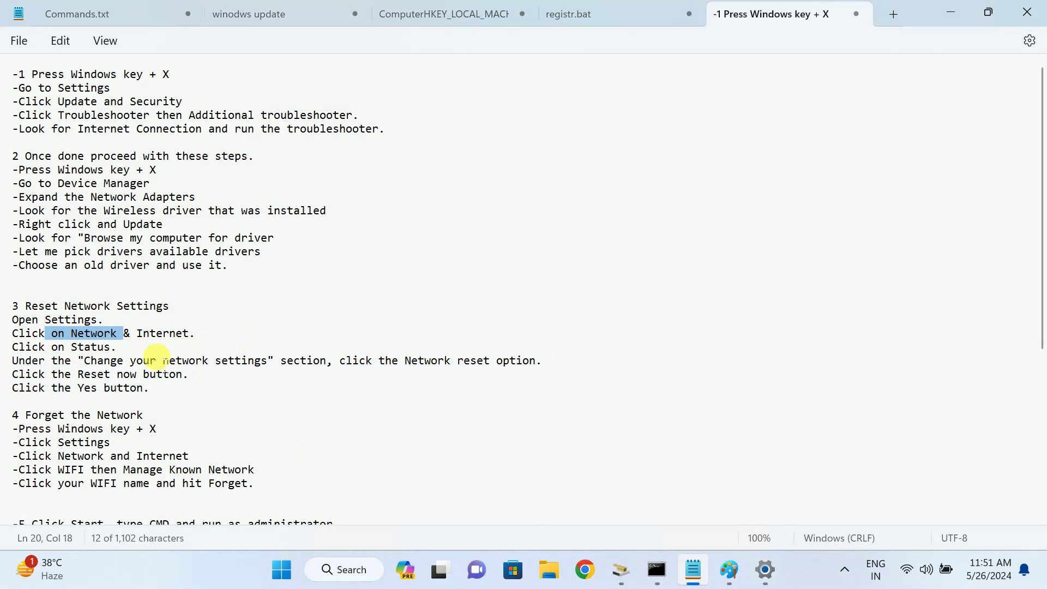
click(942, 16)
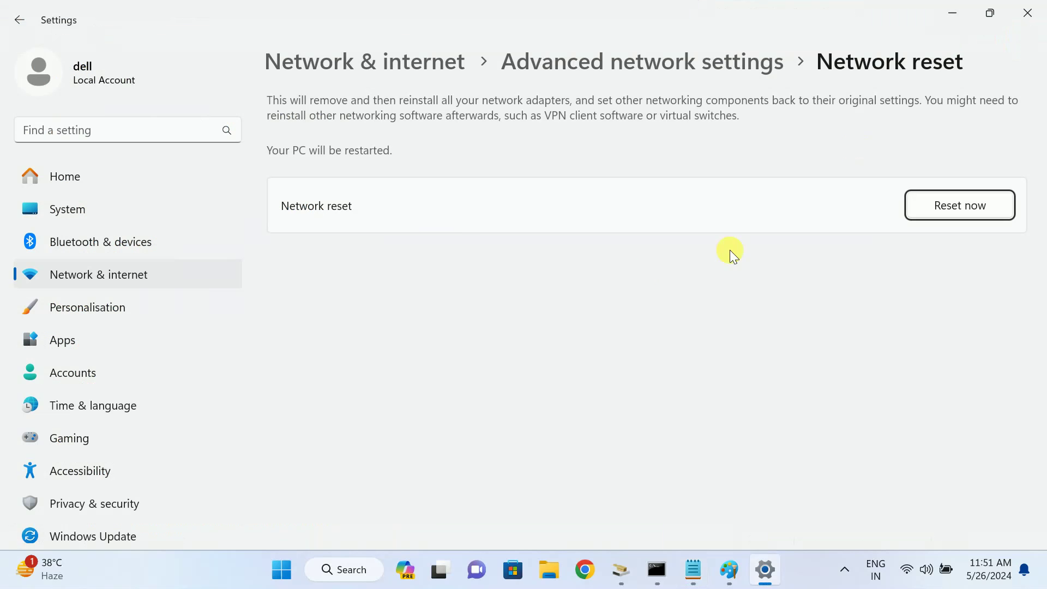
click(961, 203)
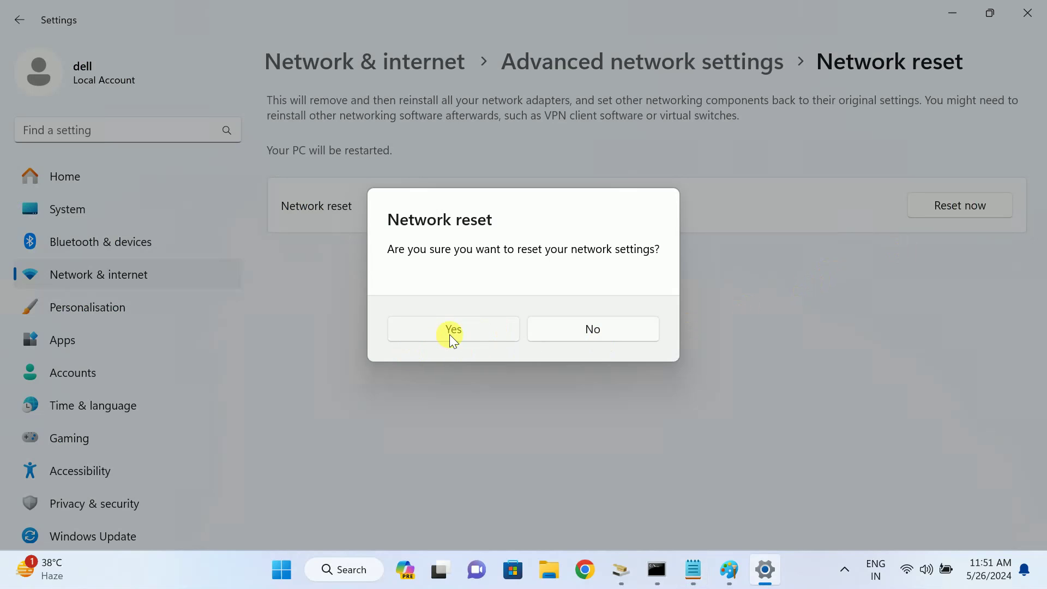
click(583, 332)
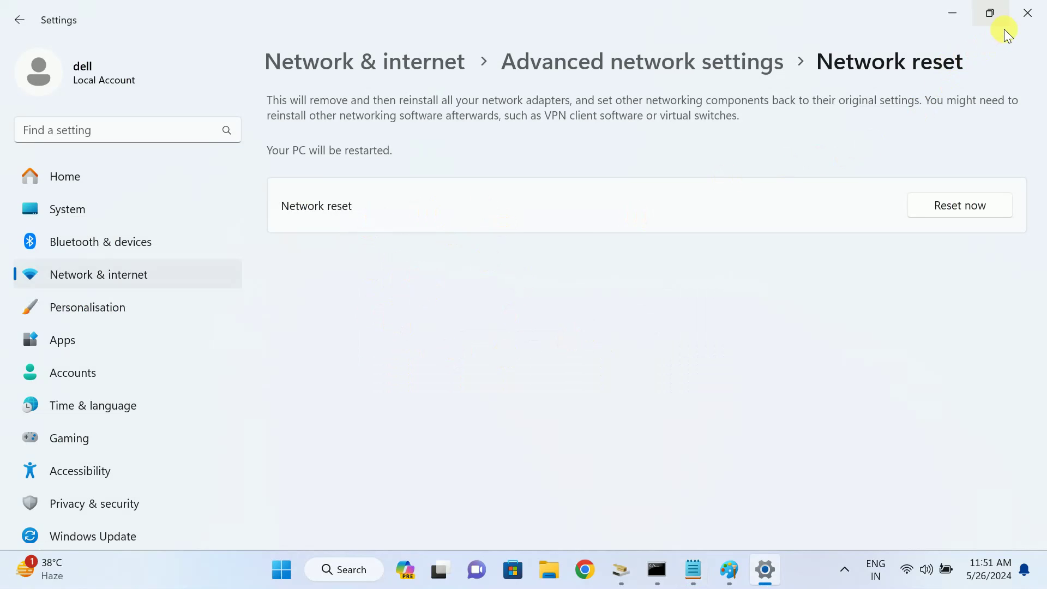
Reopen Settings from the taskbar network icon's Network and Internet settings and go to WiFi
click(1027, 12)
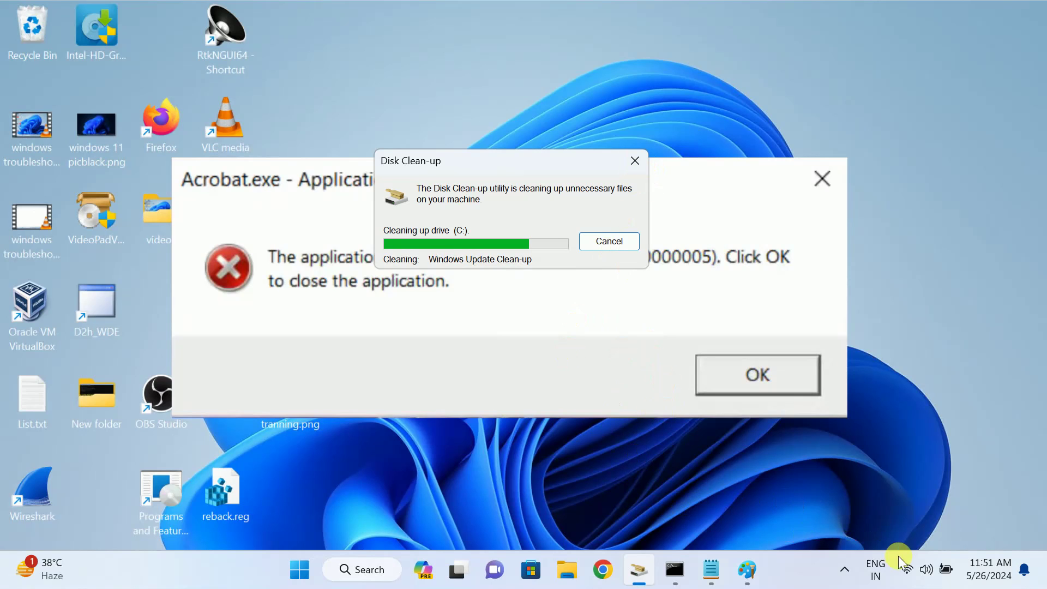
click(907, 573)
right_click(907, 573)
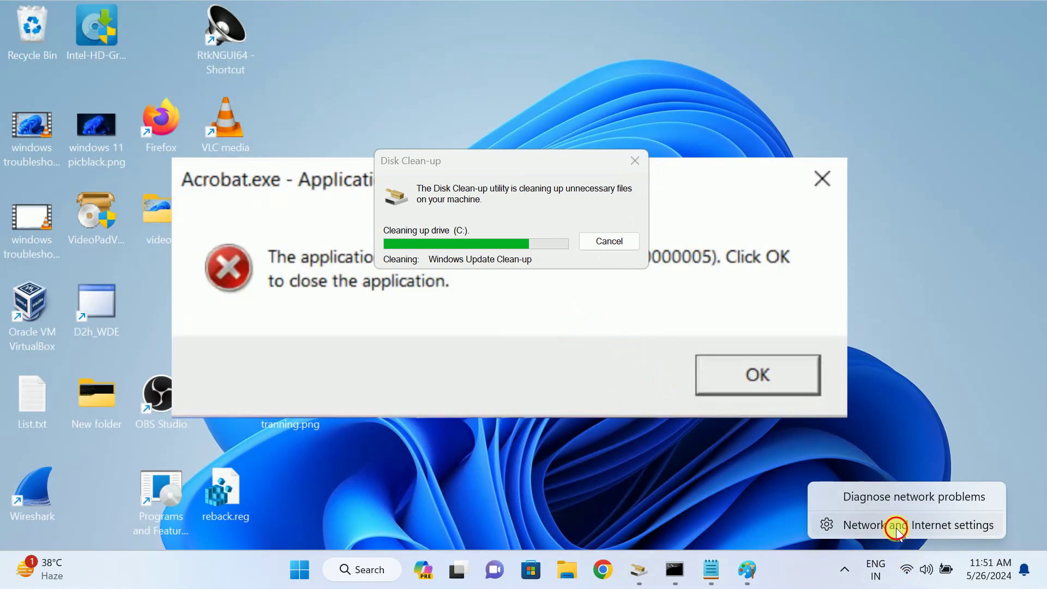
click(895, 524)
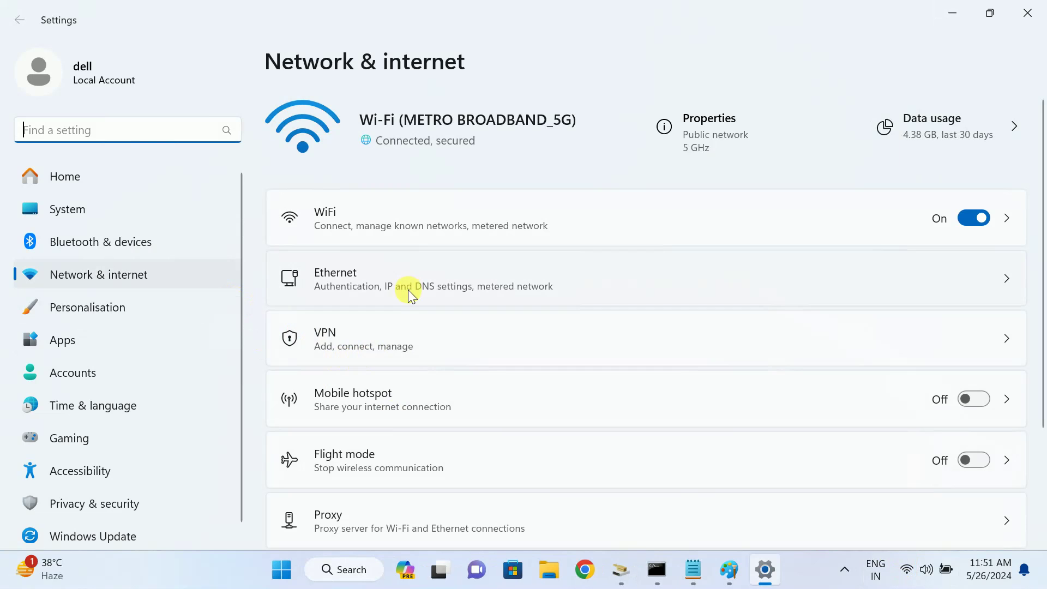
scroll(408, 290, down, 1)
scroll(408, 292, up, 1)
click(382, 223)
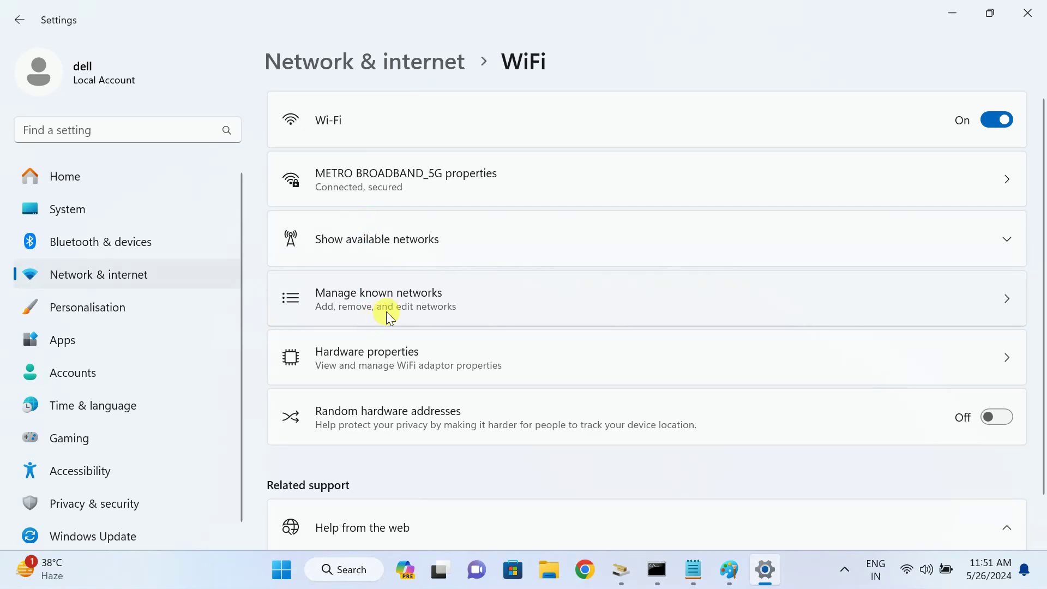
Add and save a 'test' network with WPA2-Personal AES, its security key and auto-connect, then forget it
click(449, 306)
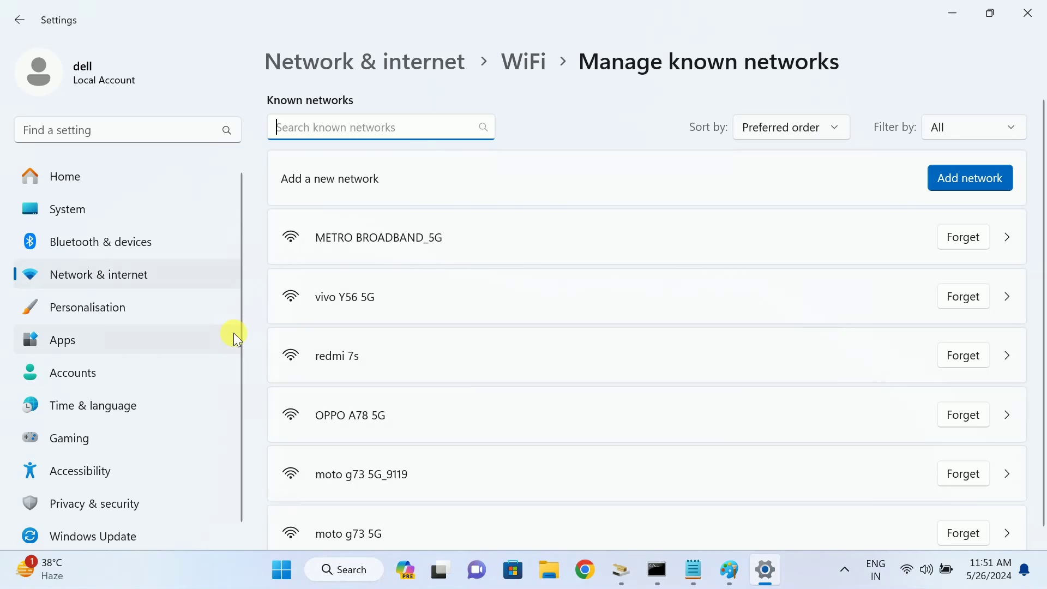
click(996, 179)
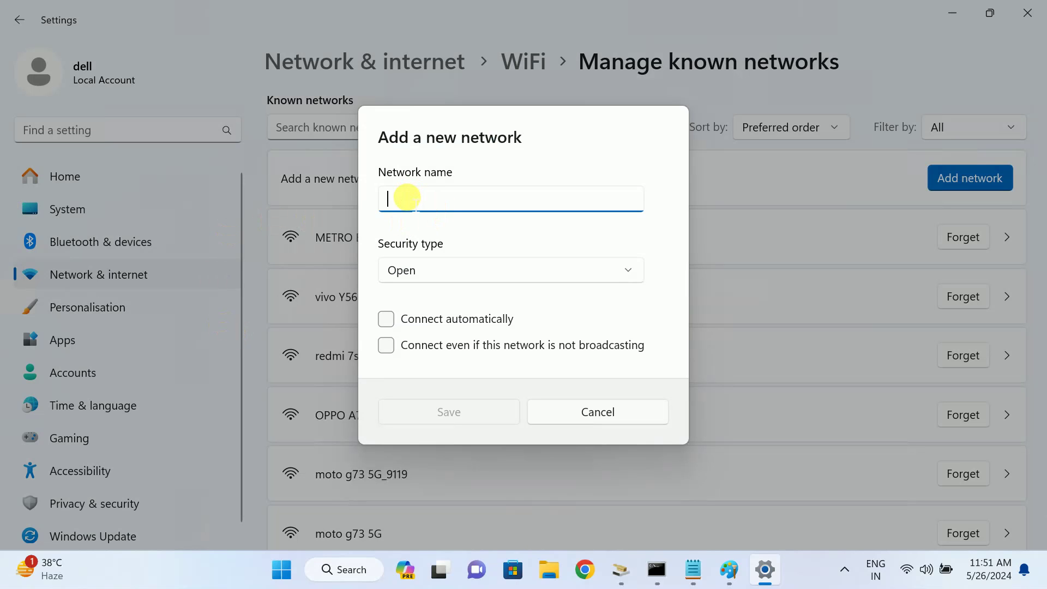
text(test)
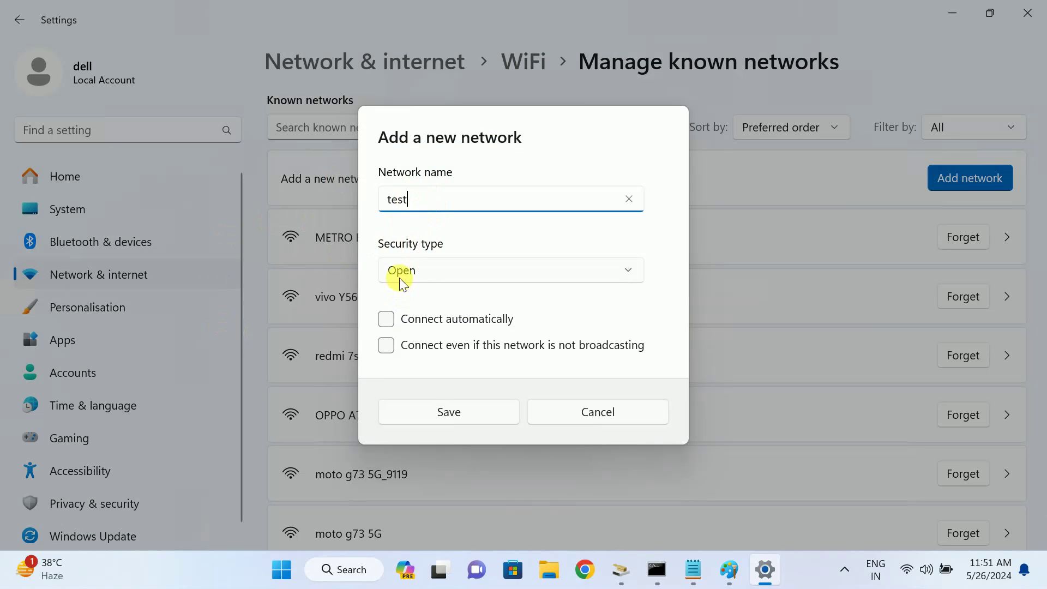
click(429, 270)
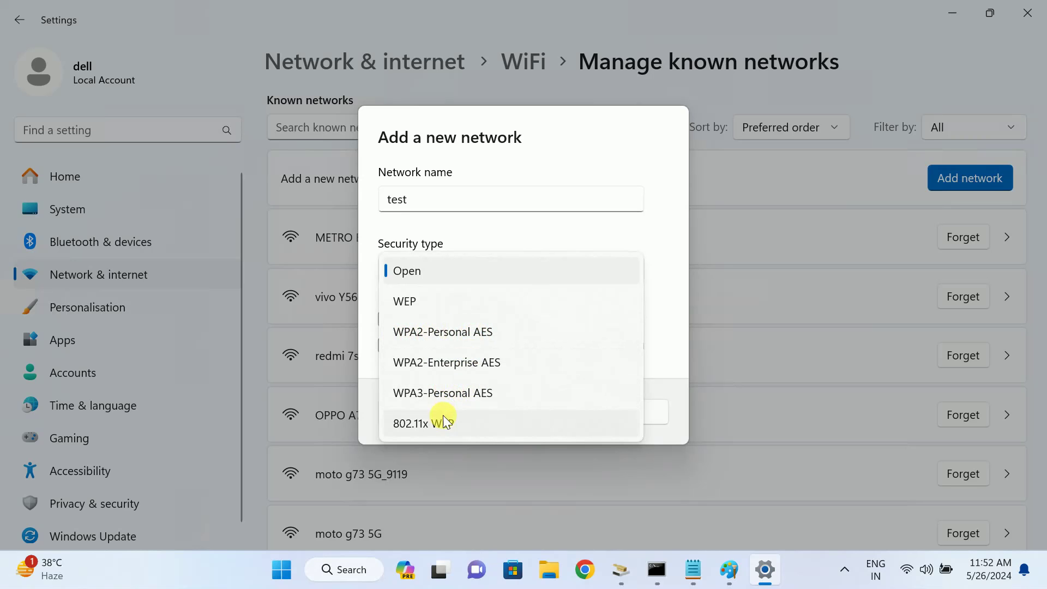
click(460, 335)
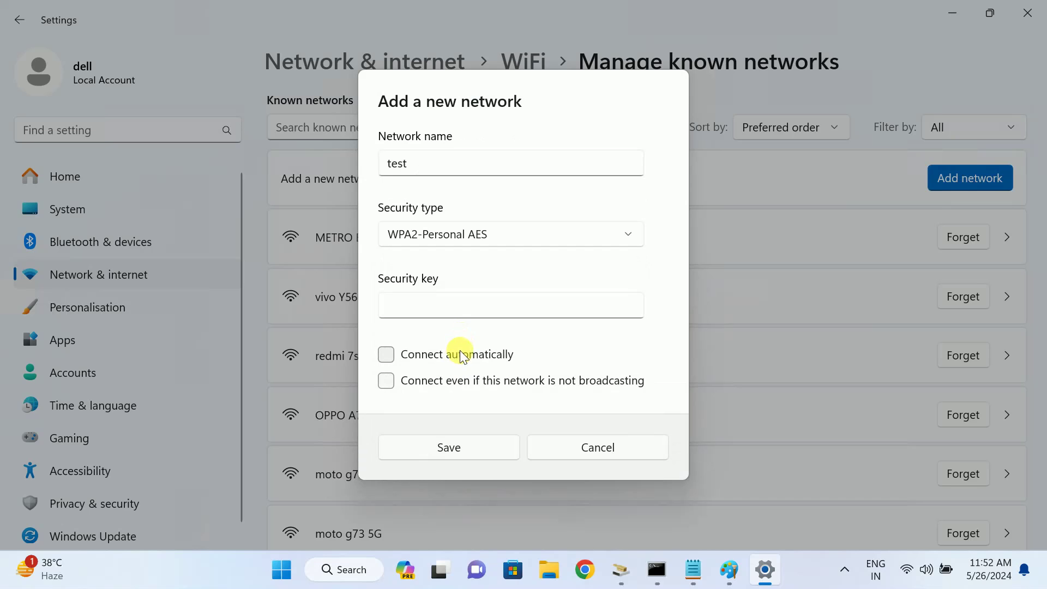
click(439, 311)
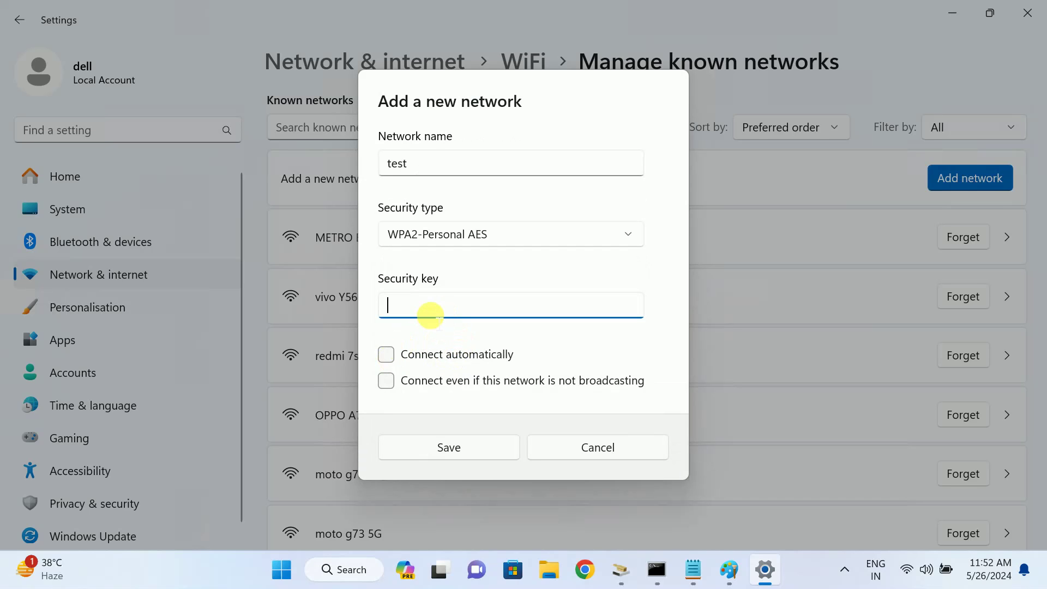
text(123456789)
click(386, 356)
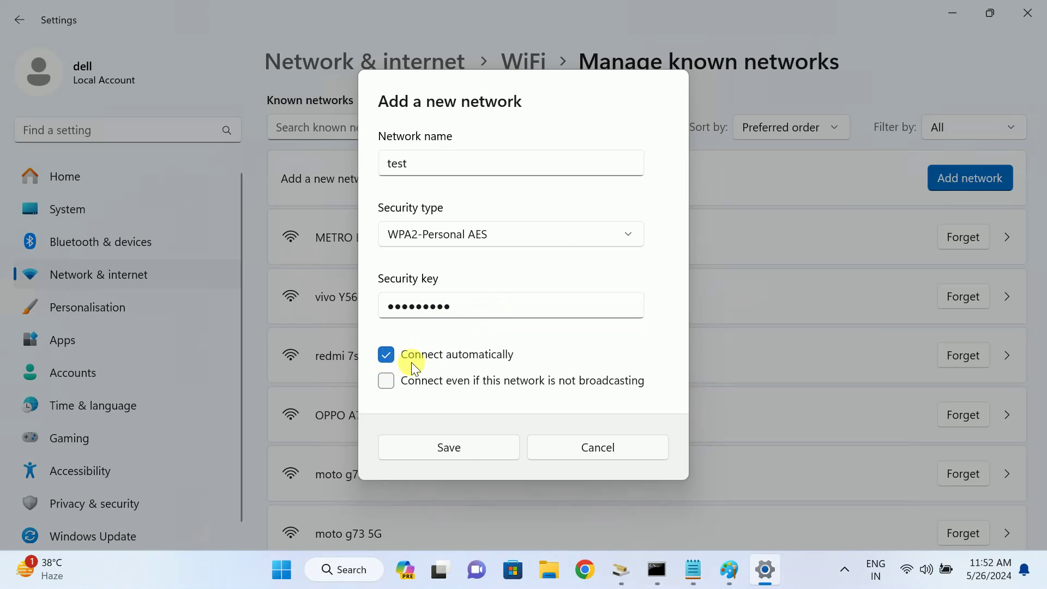
click(449, 447)
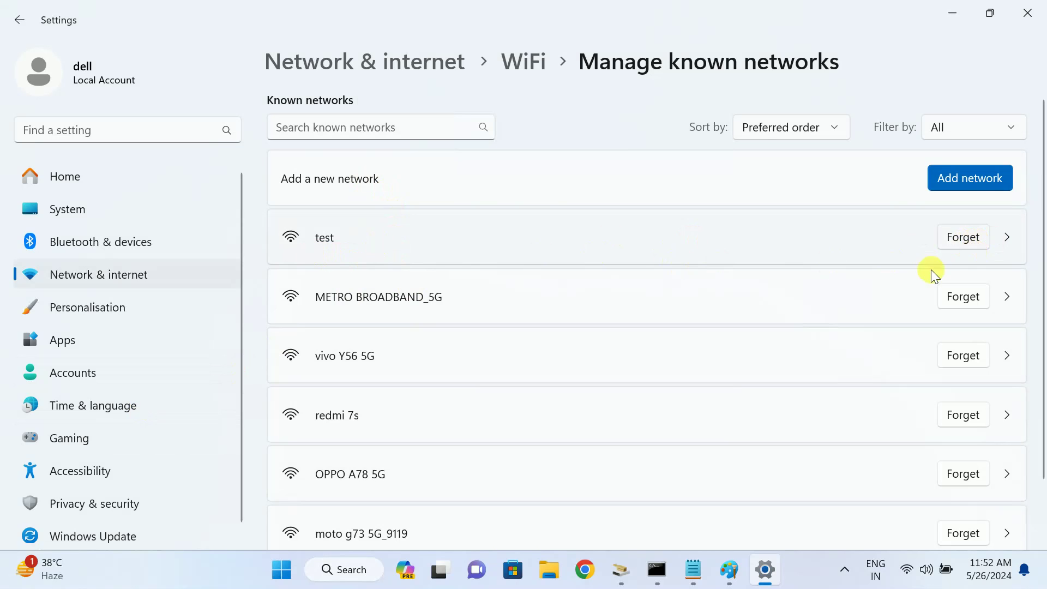
click(980, 233)
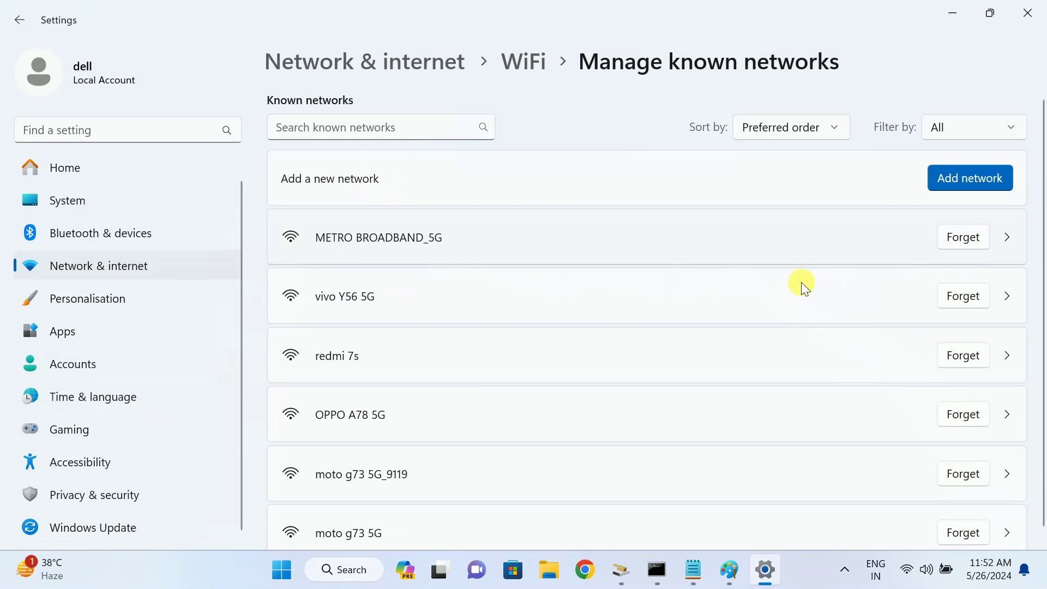
scroll(388, 322, down, 1)
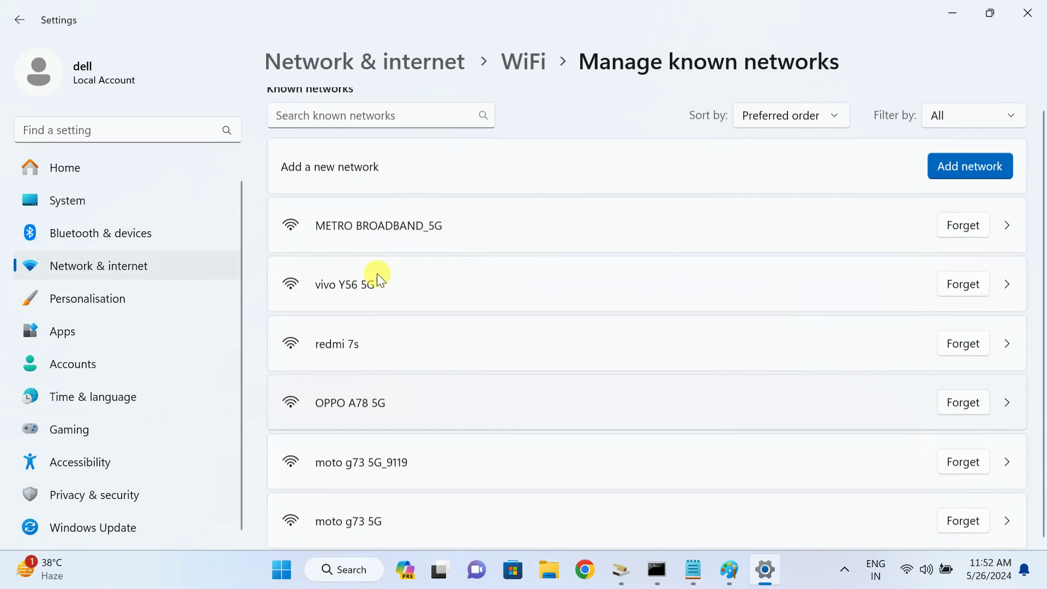
click(1039, 19)
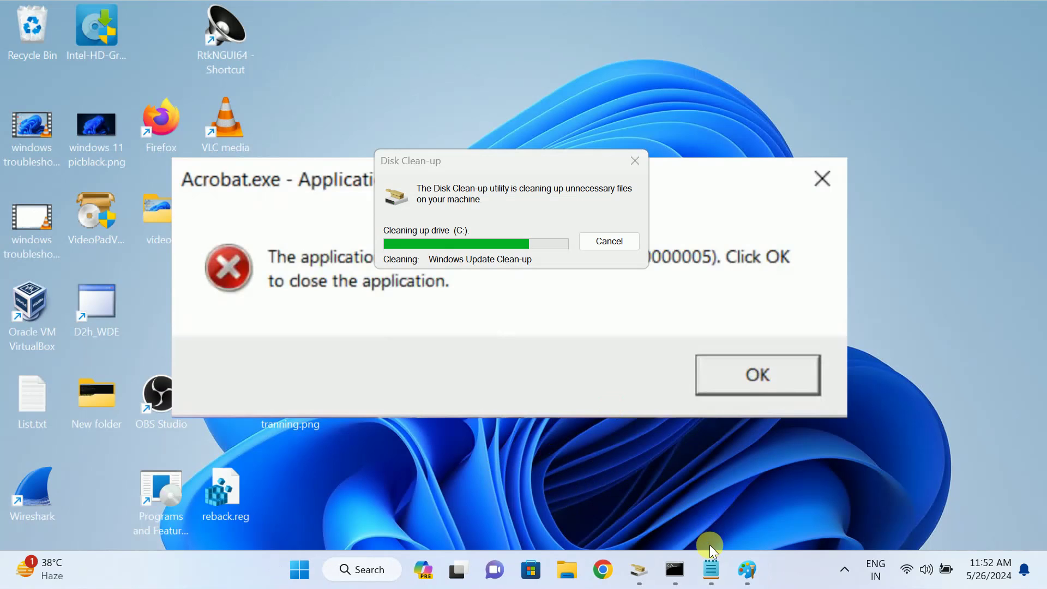
click(711, 569)
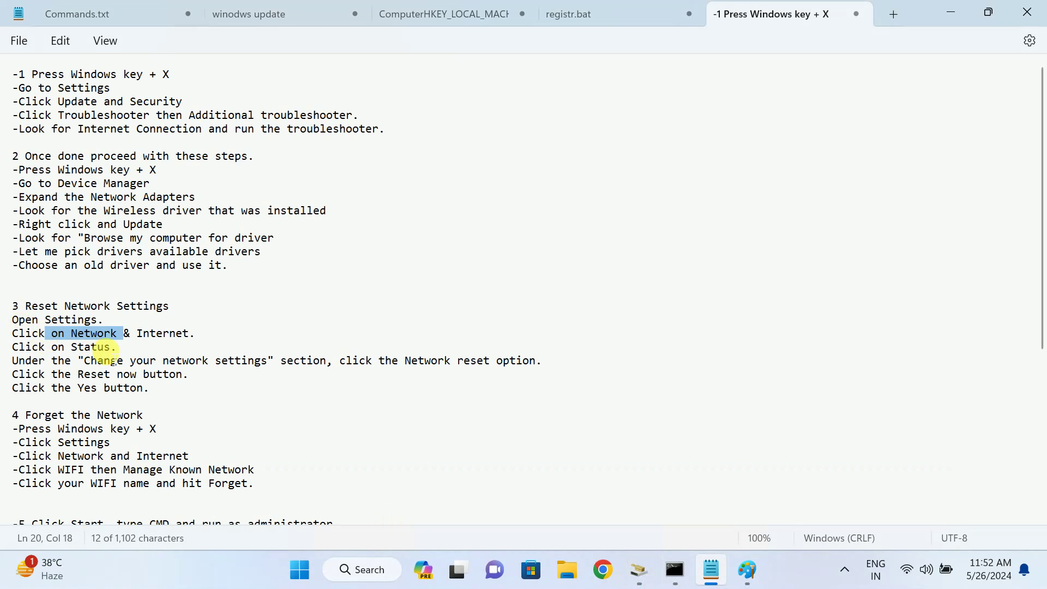
scroll(106, 356, down, 4)
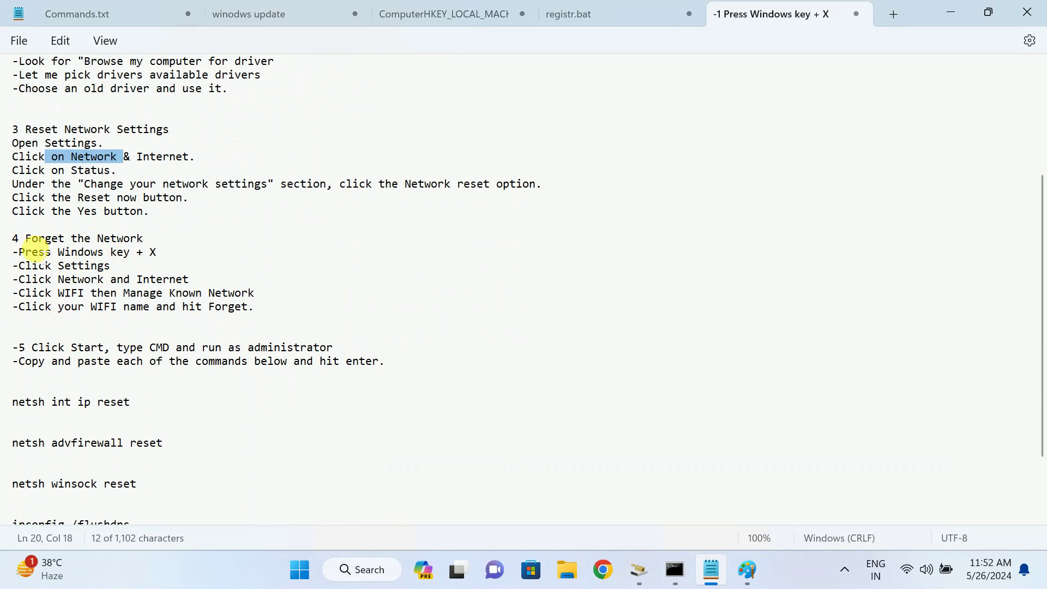
drag(32, 252, 84, 252)
drag(32, 293, 104, 293)
drag(263, 306, 9, 251)
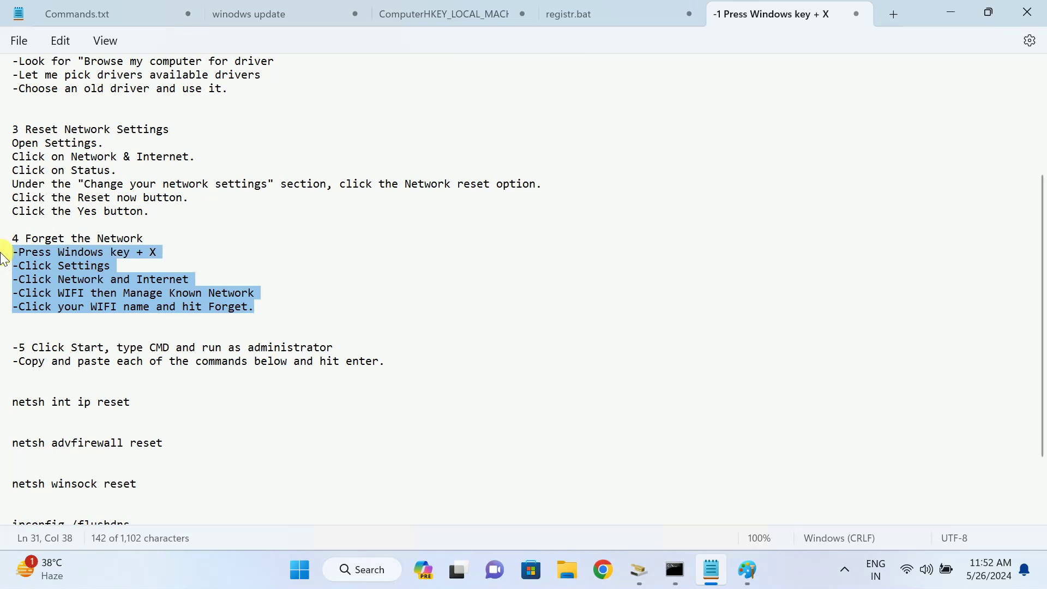
click(91, 265)
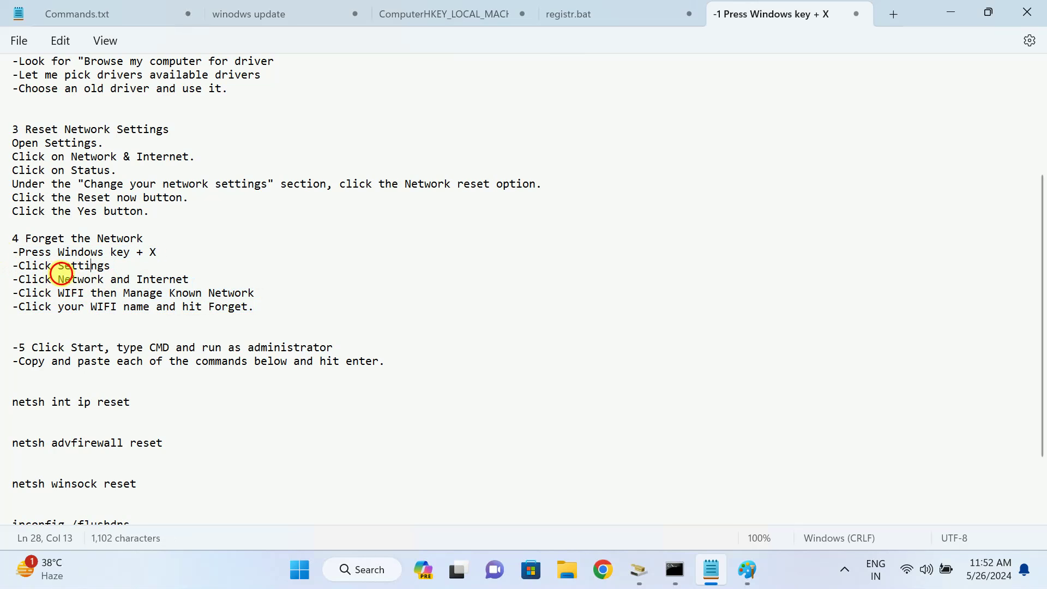
drag(58, 279, 224, 280)
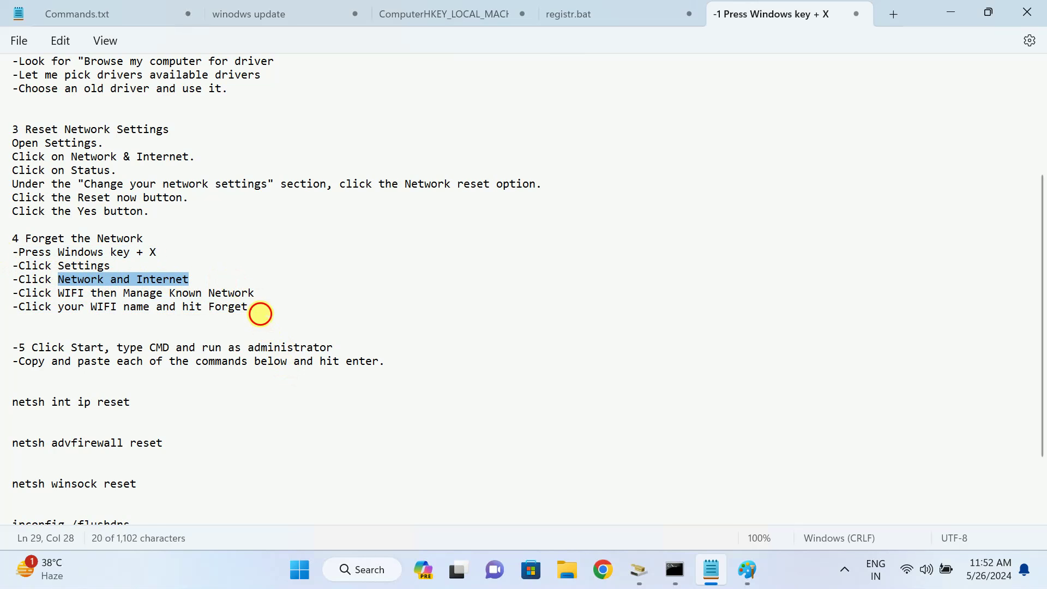
drag(257, 314, 24, 244)
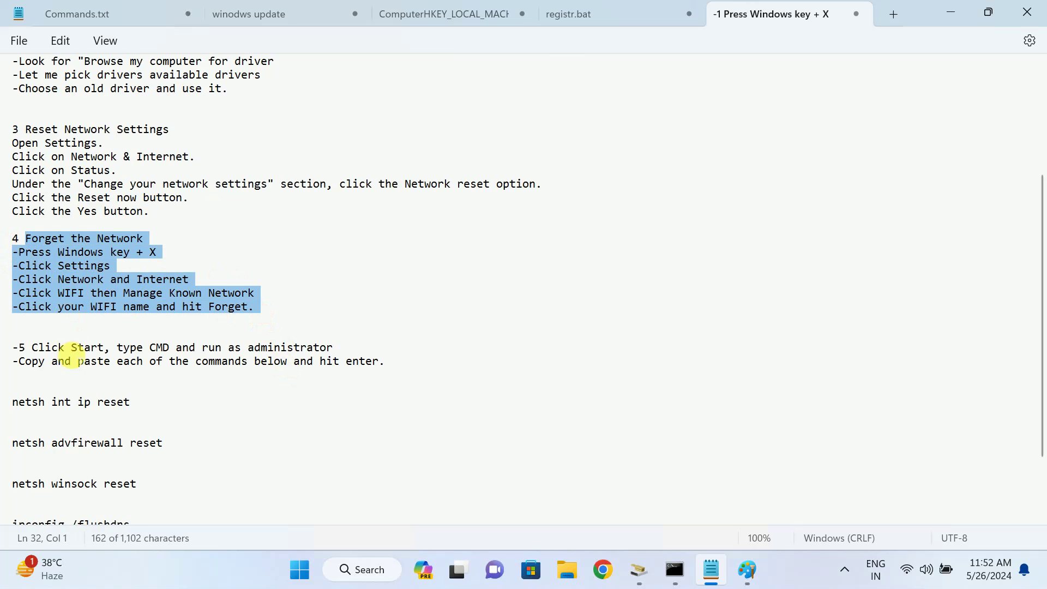
scroll(71, 360, down, 2)
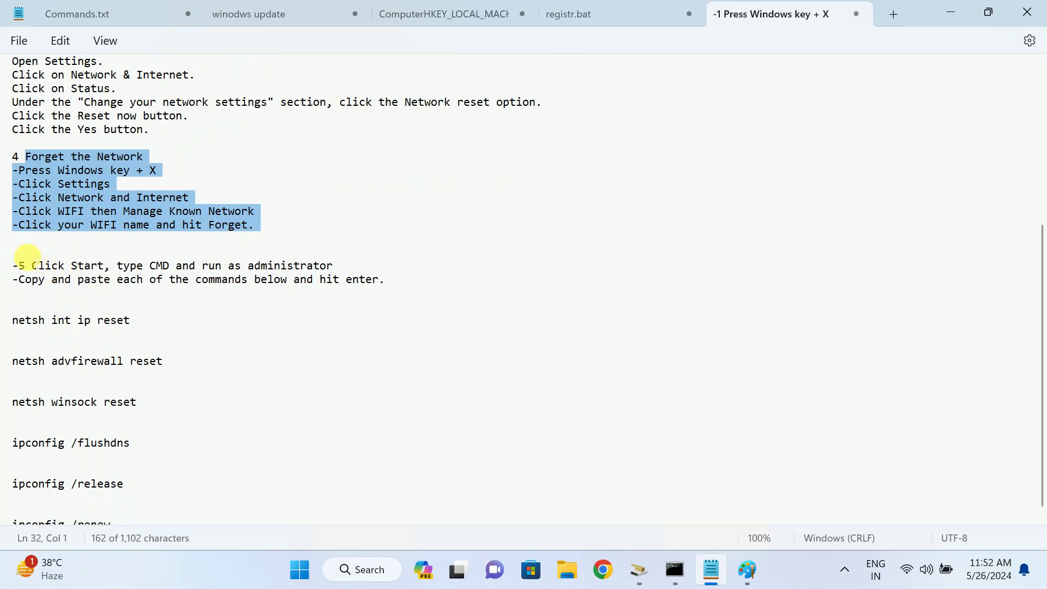
drag(26, 255, 375, 289)
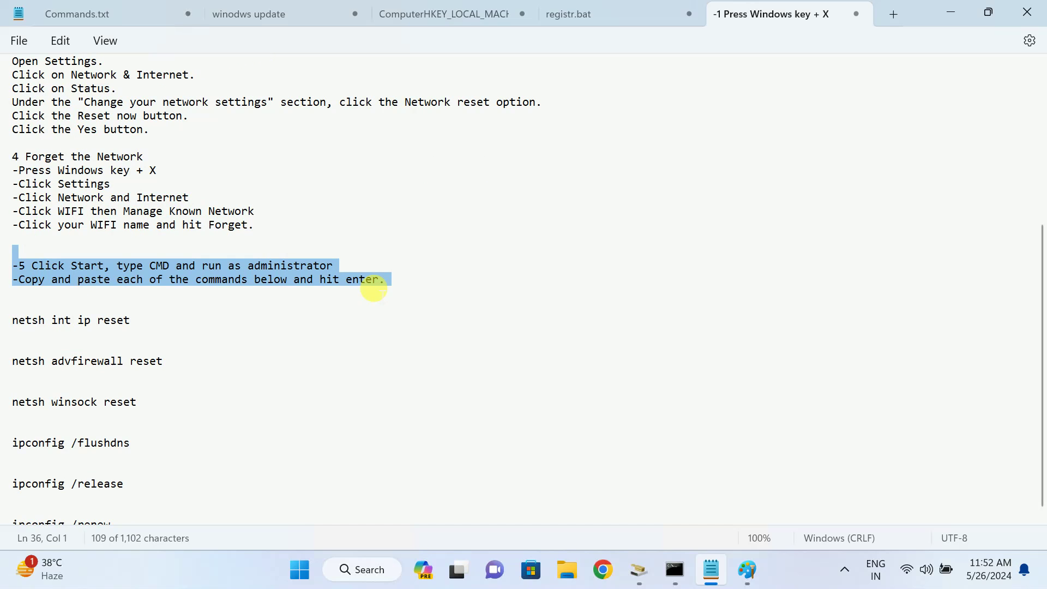
click(410, 279)
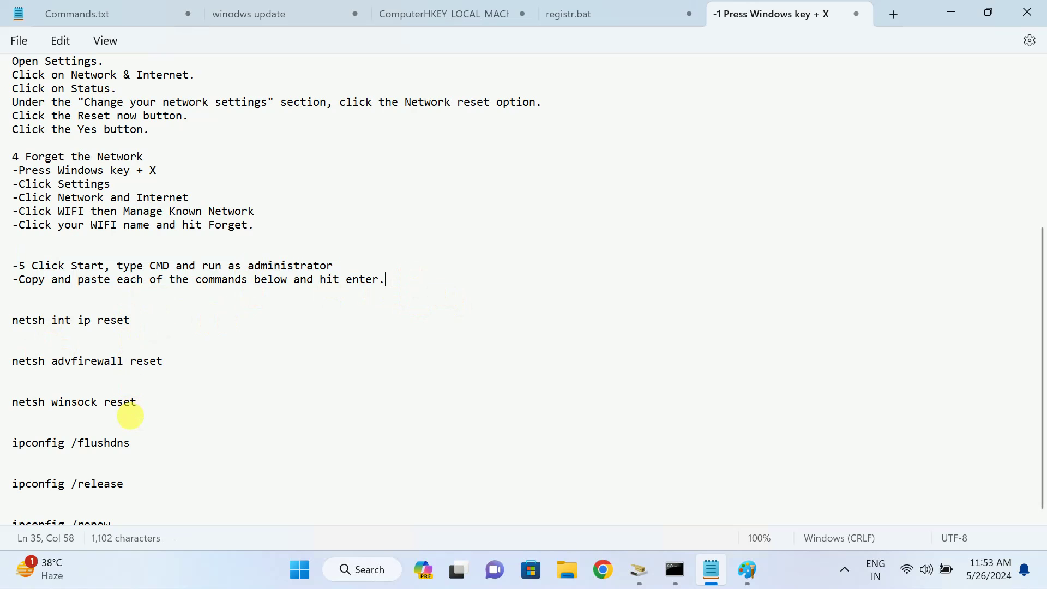
scroll(130, 415, down, 1)
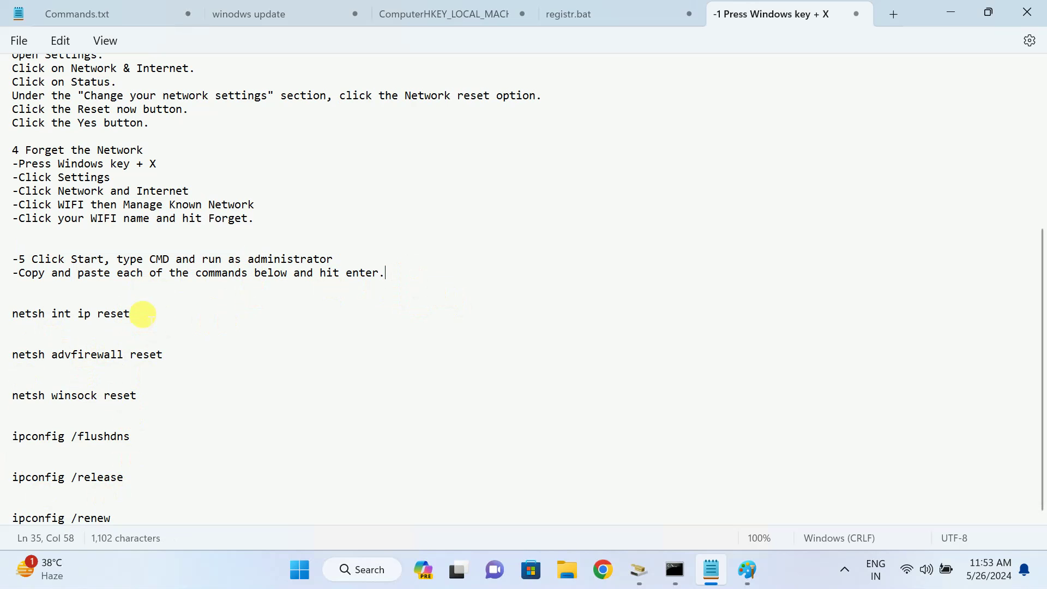
drag(143, 315, 2, 315)
key(ctrl+c)
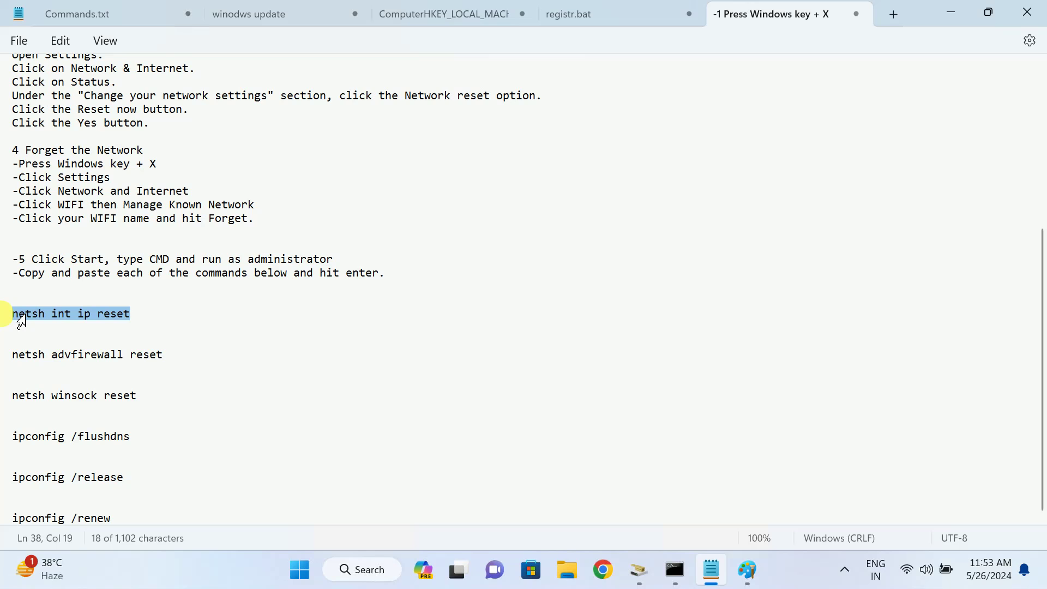
Open an admin Command Prompt via 'cmd' and run netsh int ip reset
click(361, 572)
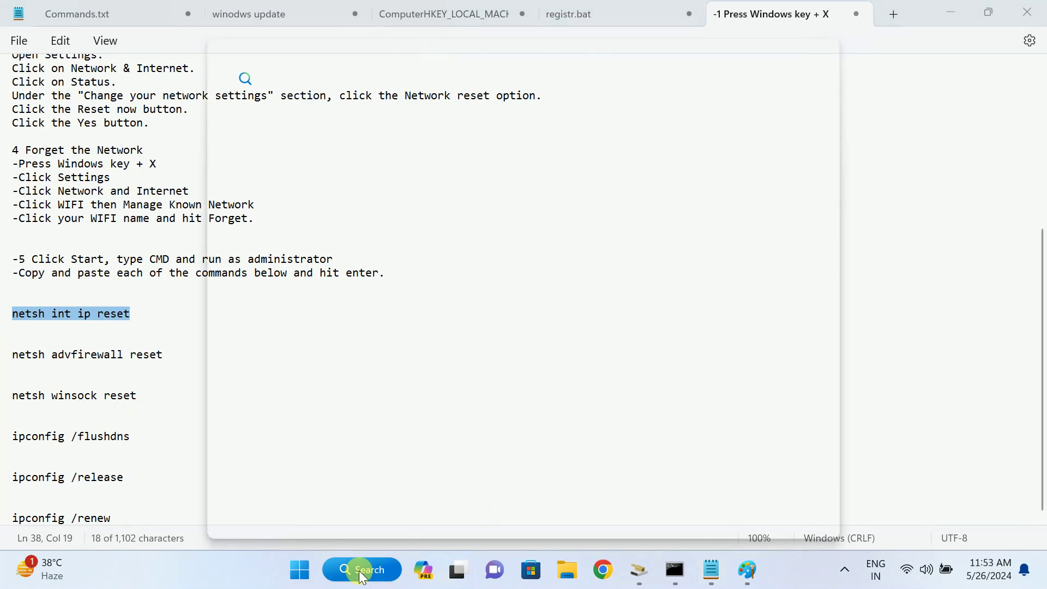
text(cmd)
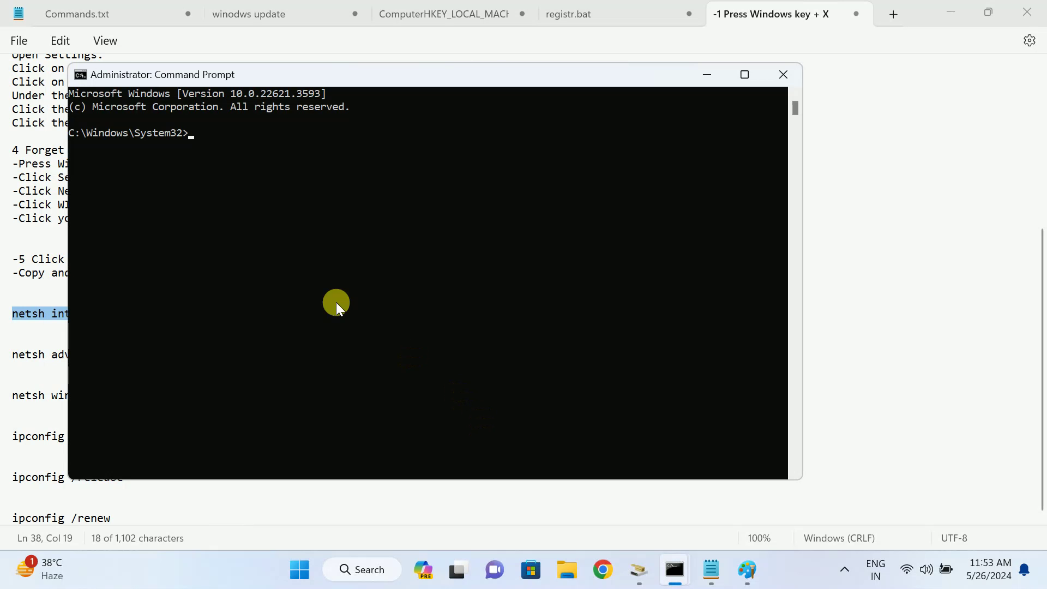
key(ctrl+v)
key(Return)
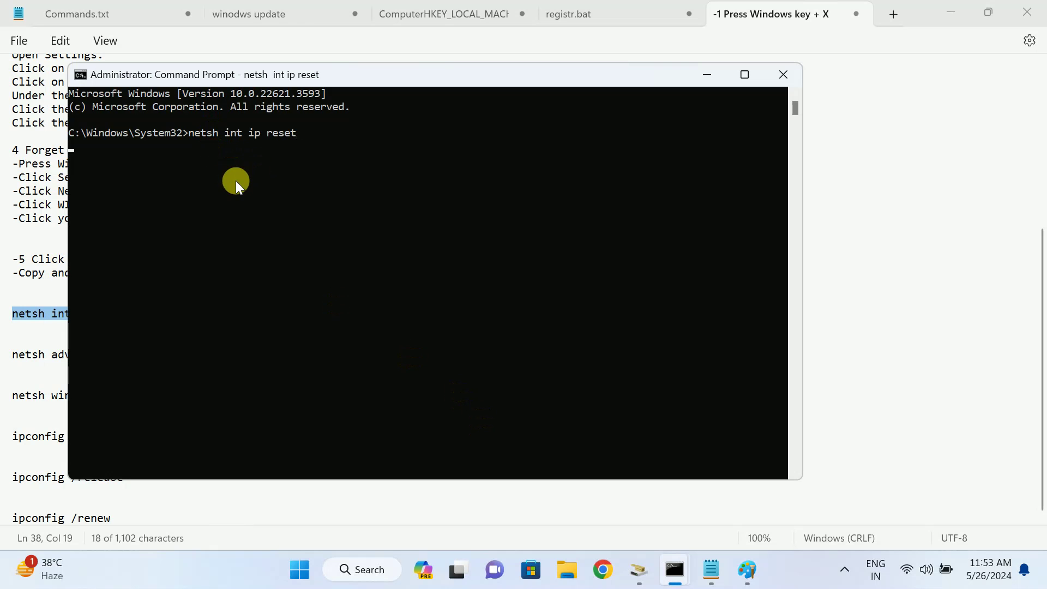
Copy netsh advfirewall reset from the notes and run it in the admin Command Prompt
click(707, 75)
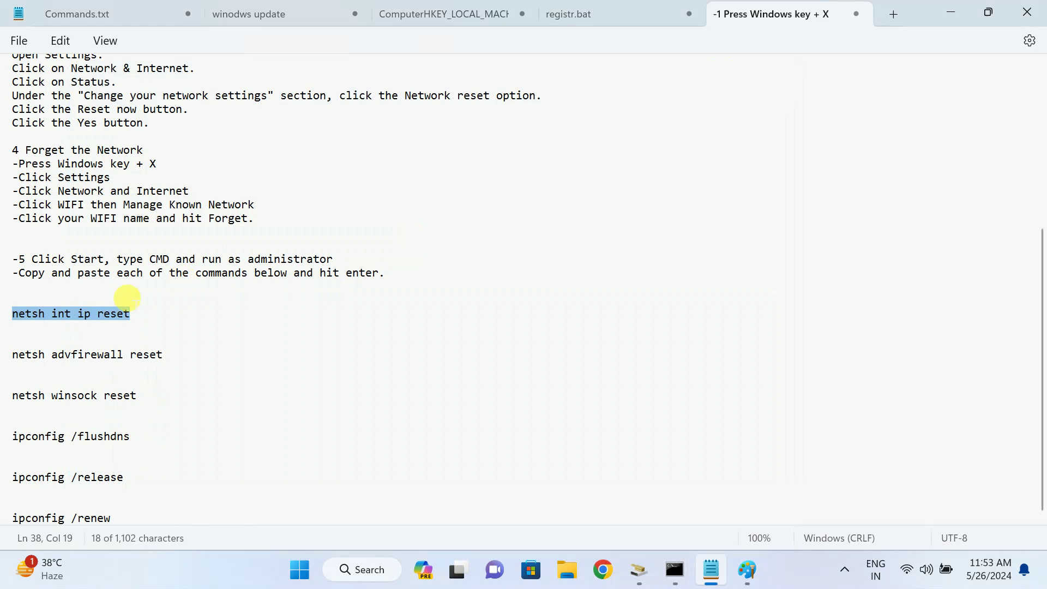
drag(161, 355, 2, 364)
key(super+c)
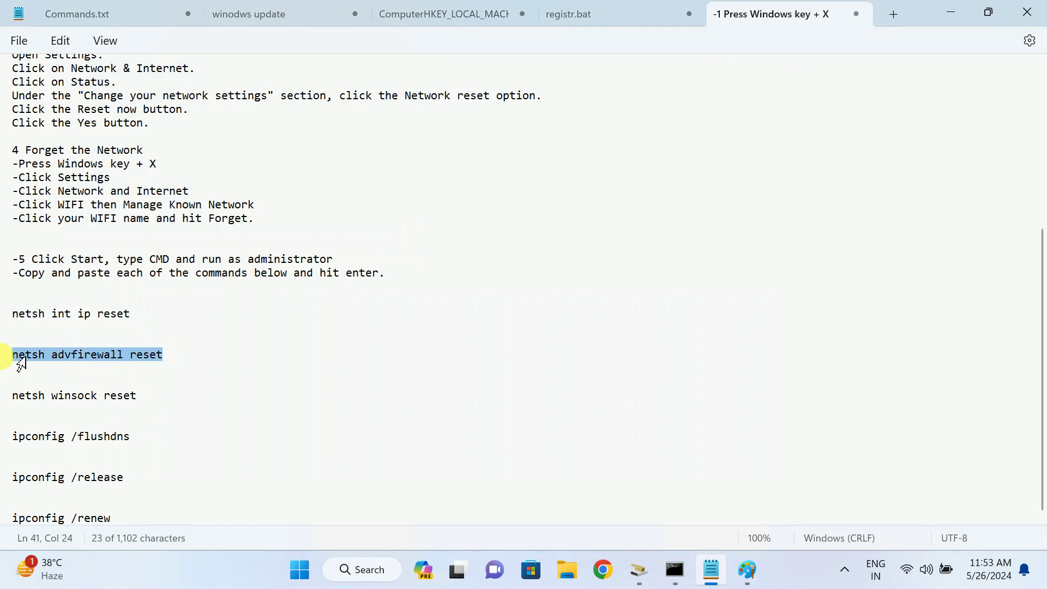
click(709, 567)
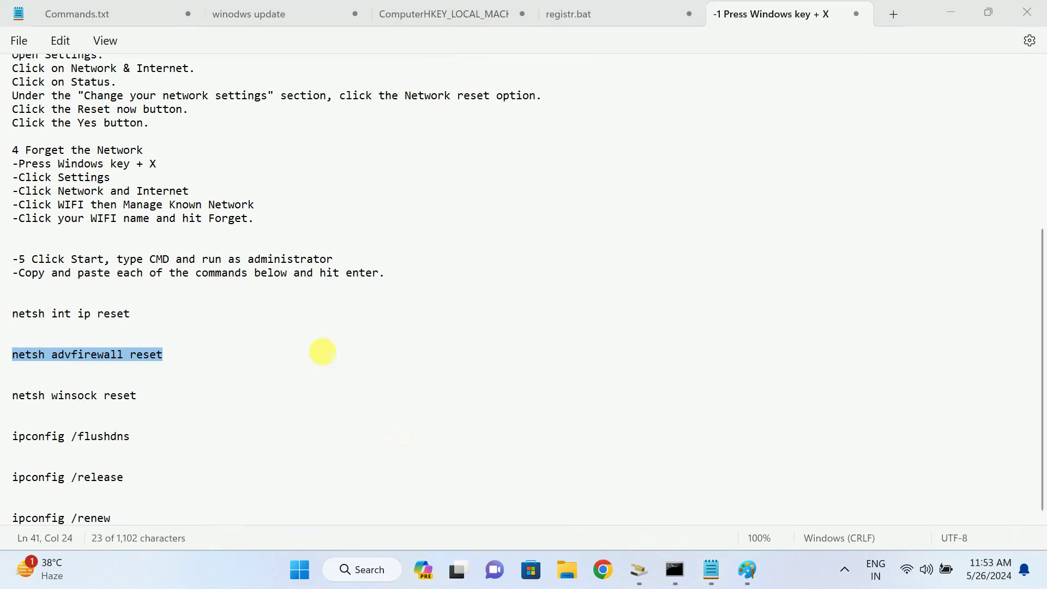
mouse_move(674, 569)
click(726, 491)
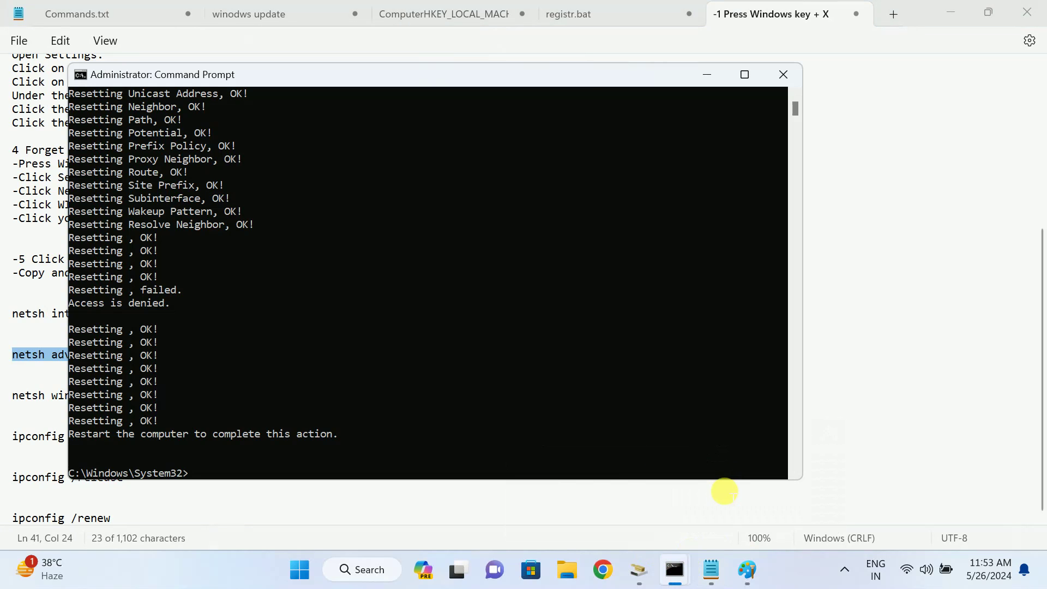
right_click(234, 424)
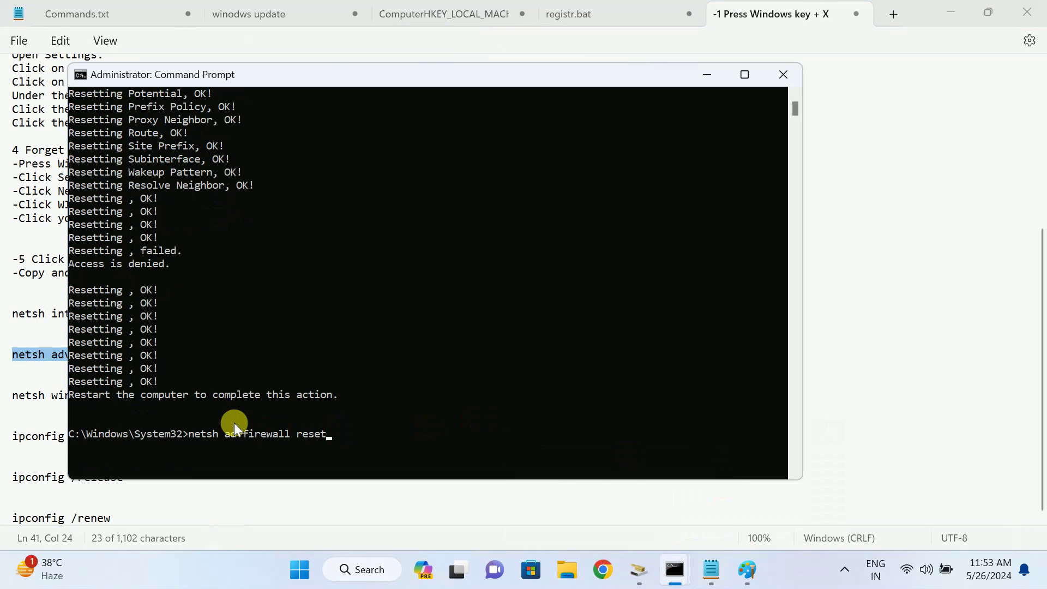
key(Return)
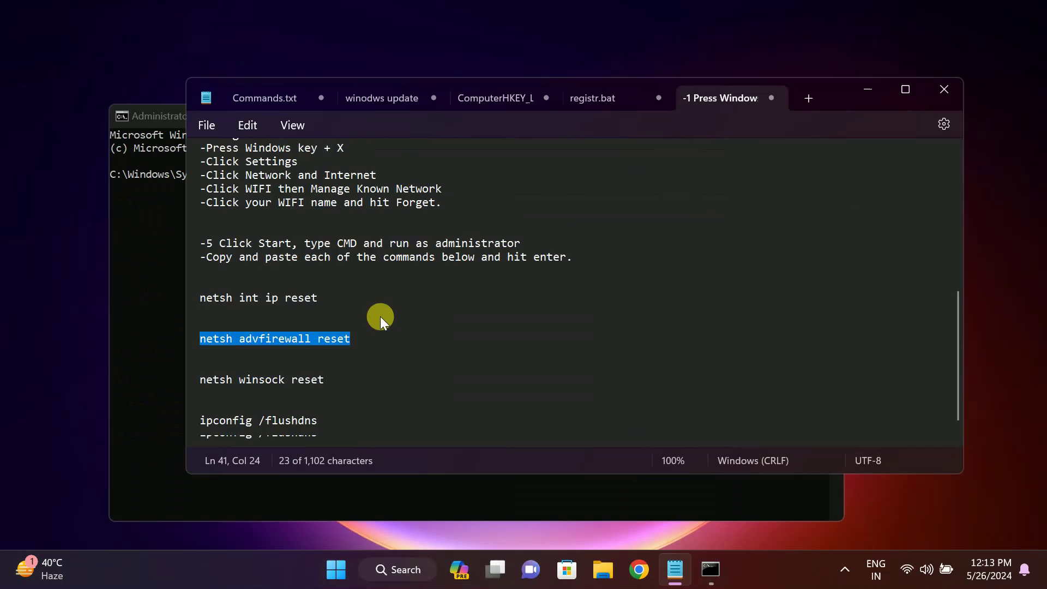
scroll(382, 316, down, 2)
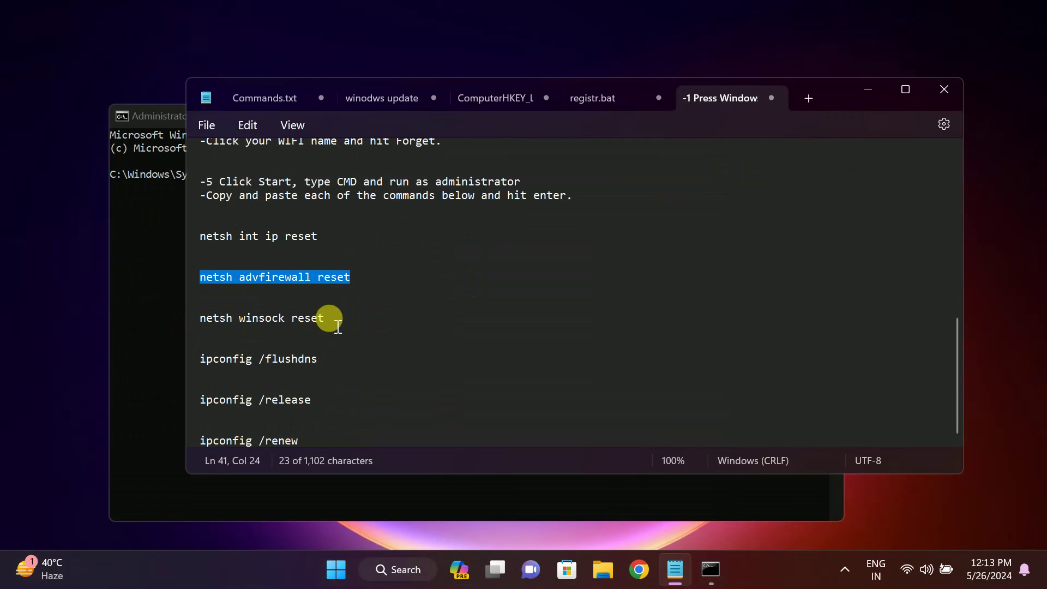
Copy netsh winsock reset from the notes and run it at the admin prompt
drag(332, 326, 152, 321)
key(super+c)
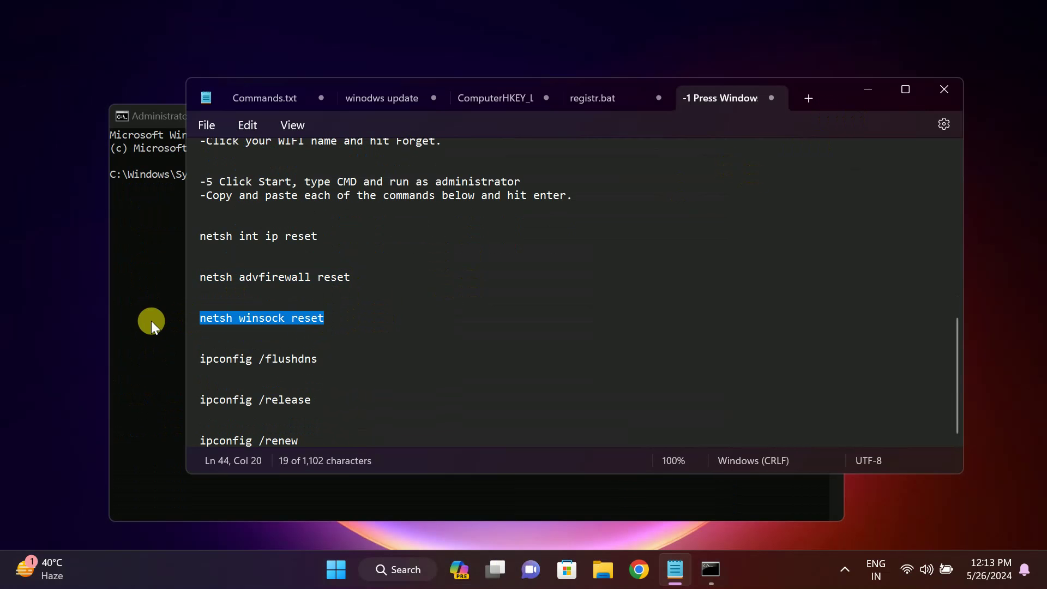
click(867, 91)
right_click(242, 177)
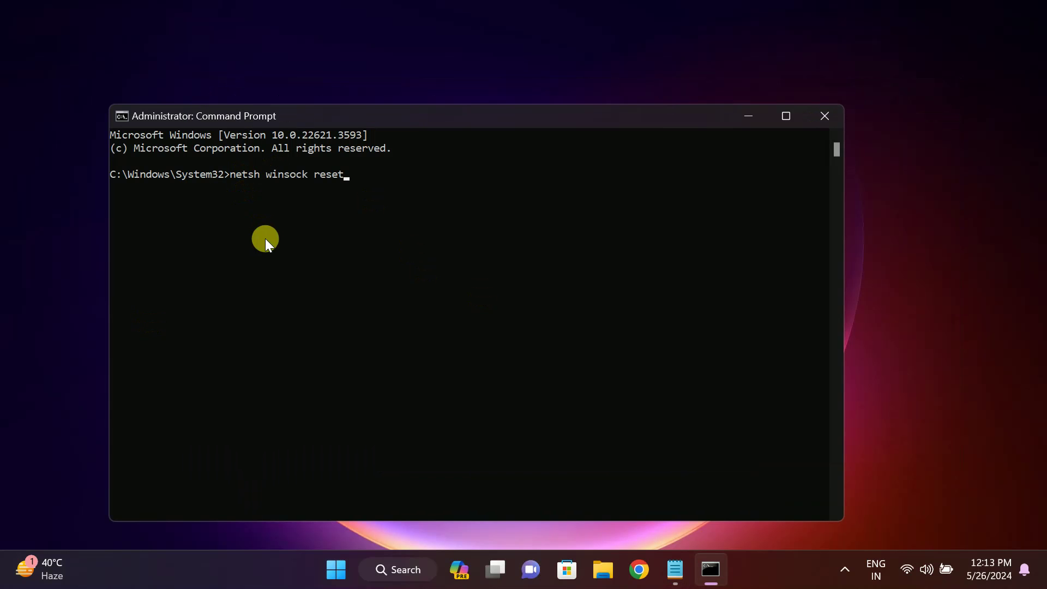
key(Return)
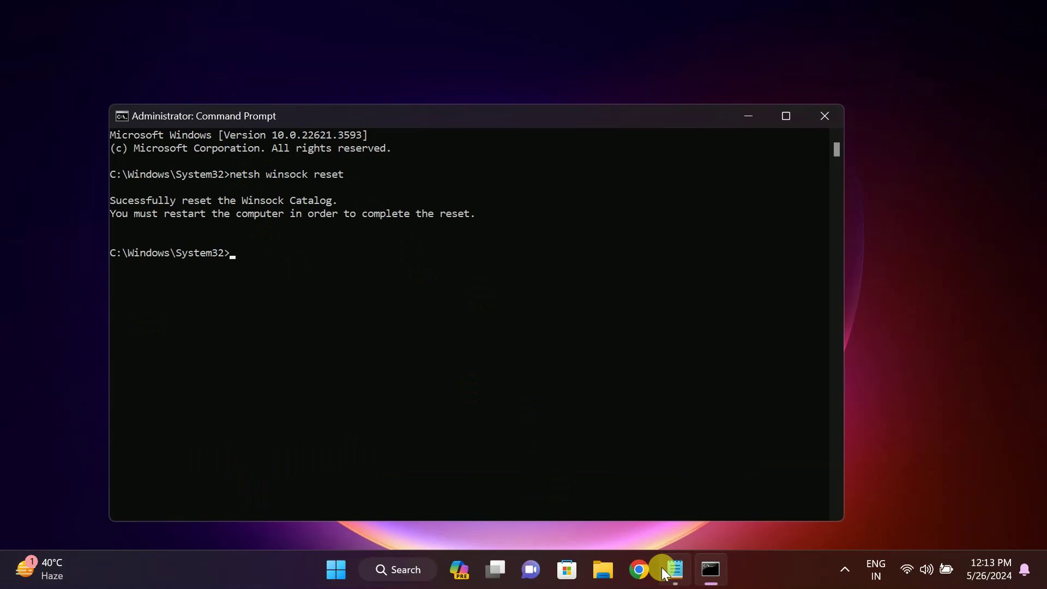
Copy ipconfig /flushdns from the notes and run it at the admin prompt
click(662, 567)
drag(322, 357, 149, 361)
key(ctrl+c)
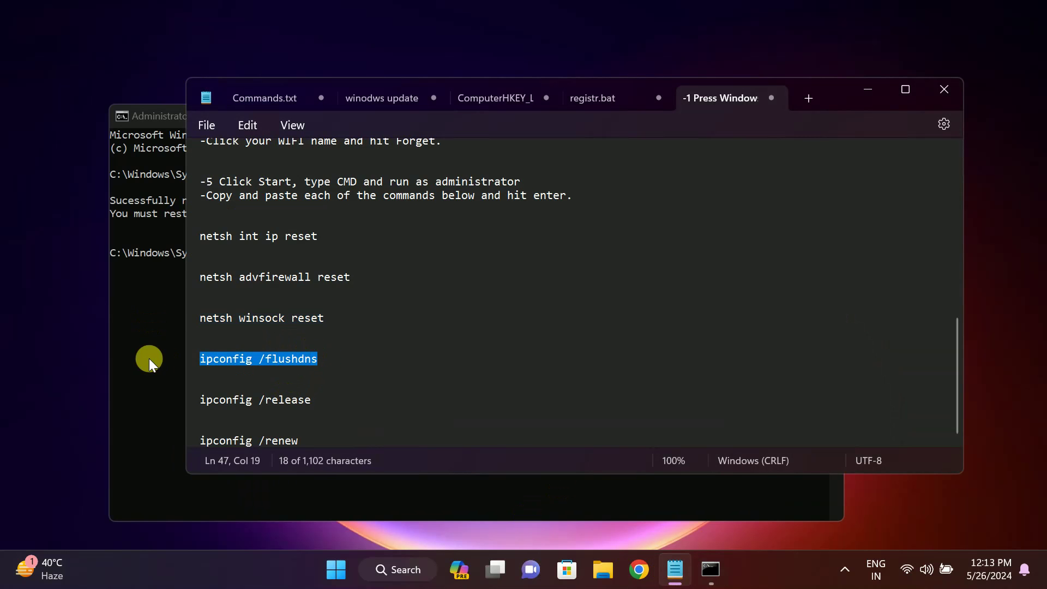
click(868, 89)
key(ctrl+v)
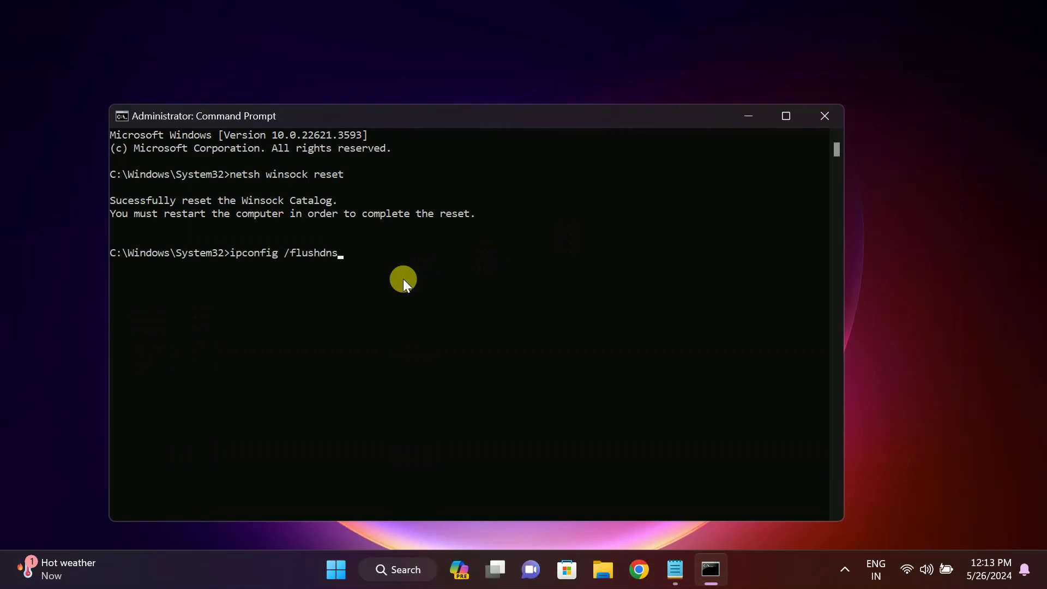
key(Return)
Select the ipconfig /release and ipconfig /renew commands in the notes
click(675, 569)
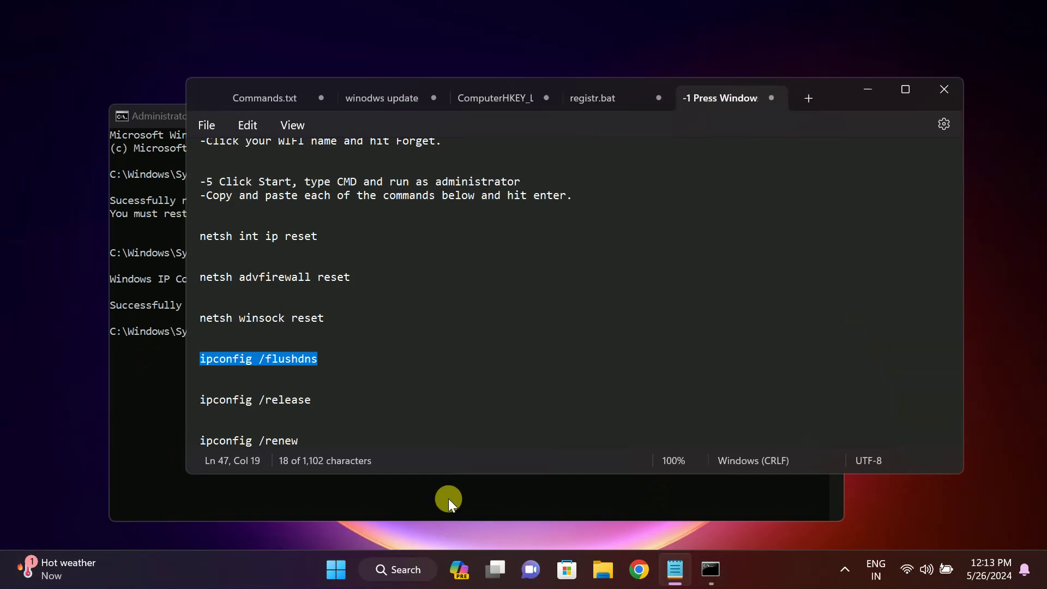
click(316, 402)
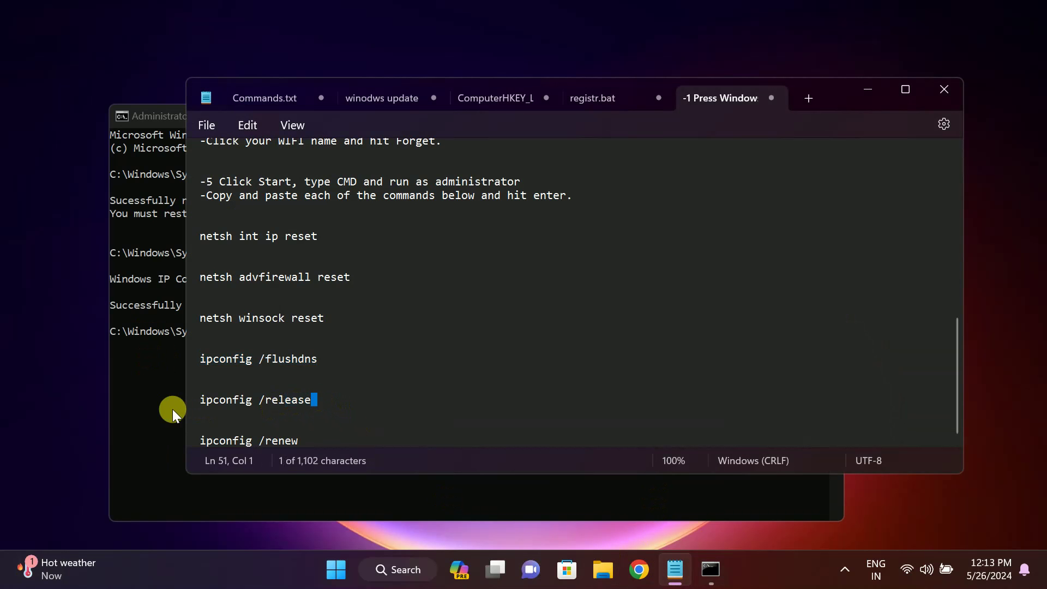
key(shift+Home)
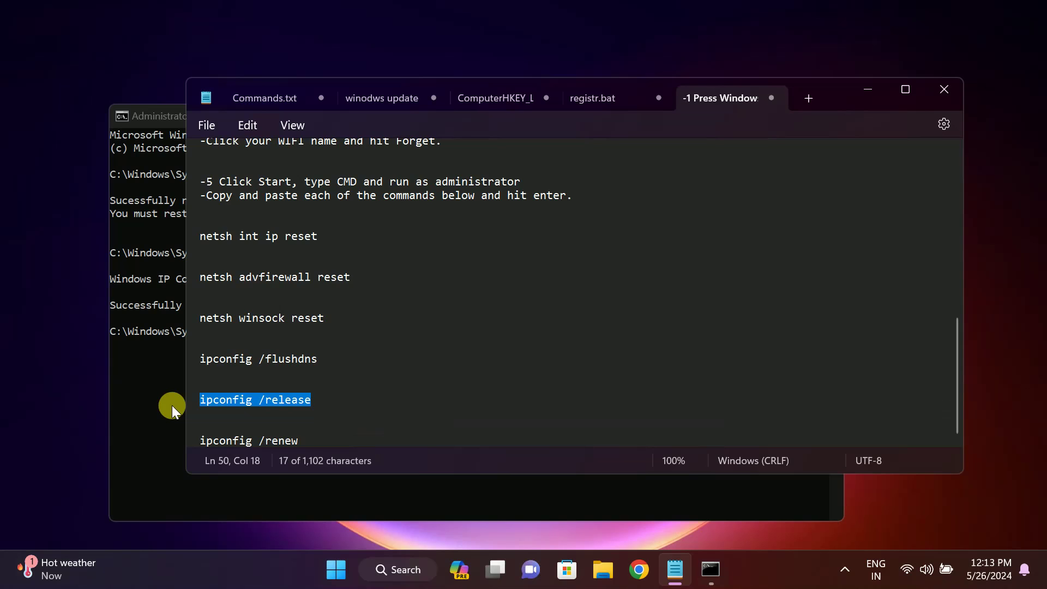
drag(300, 439, 195, 449)
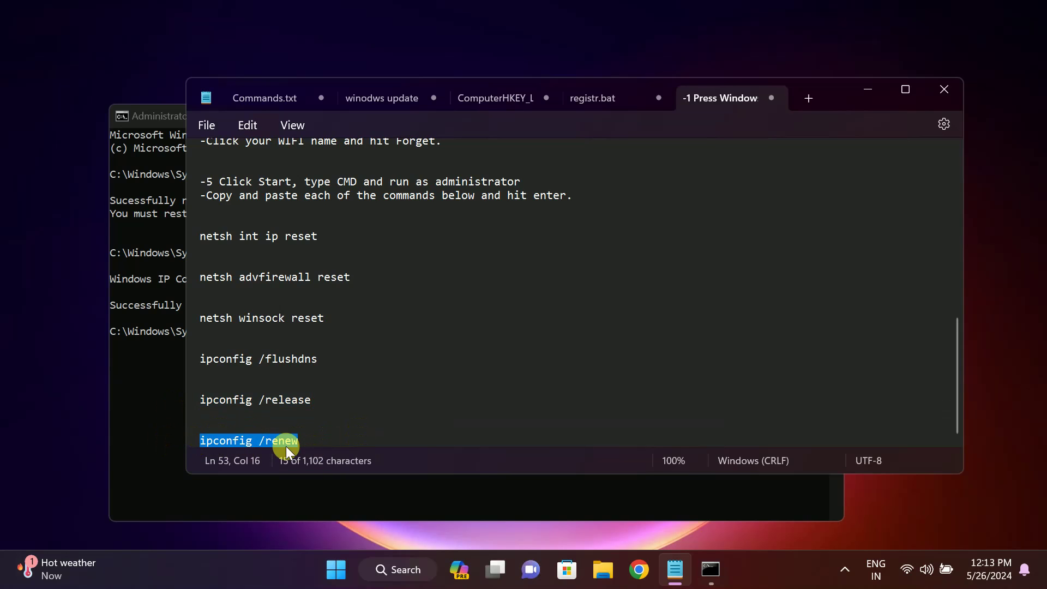
scroll(280, 382, up, 5)
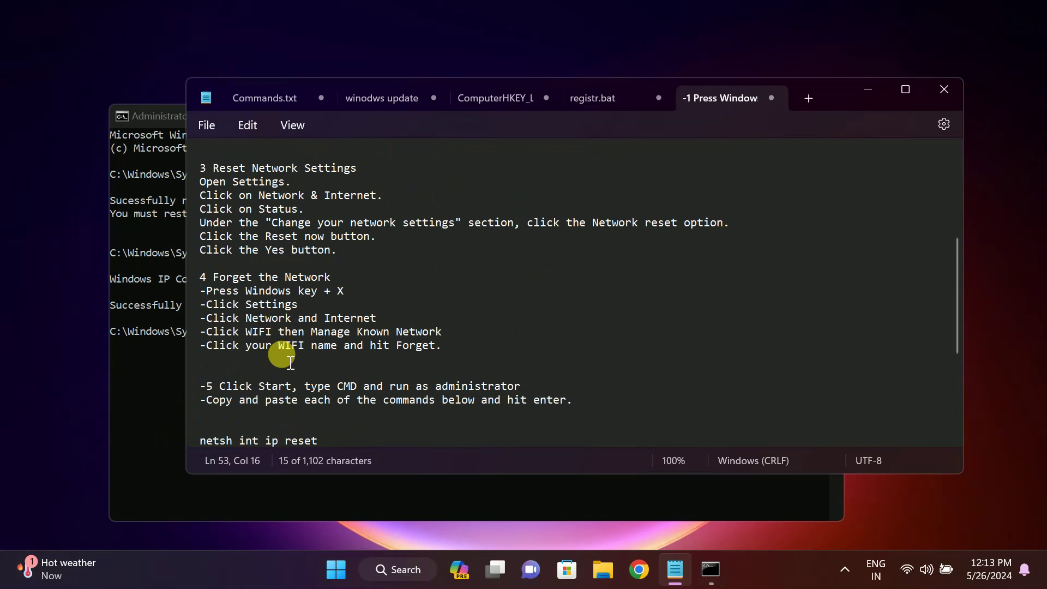
scroll(283, 382, down, 5)
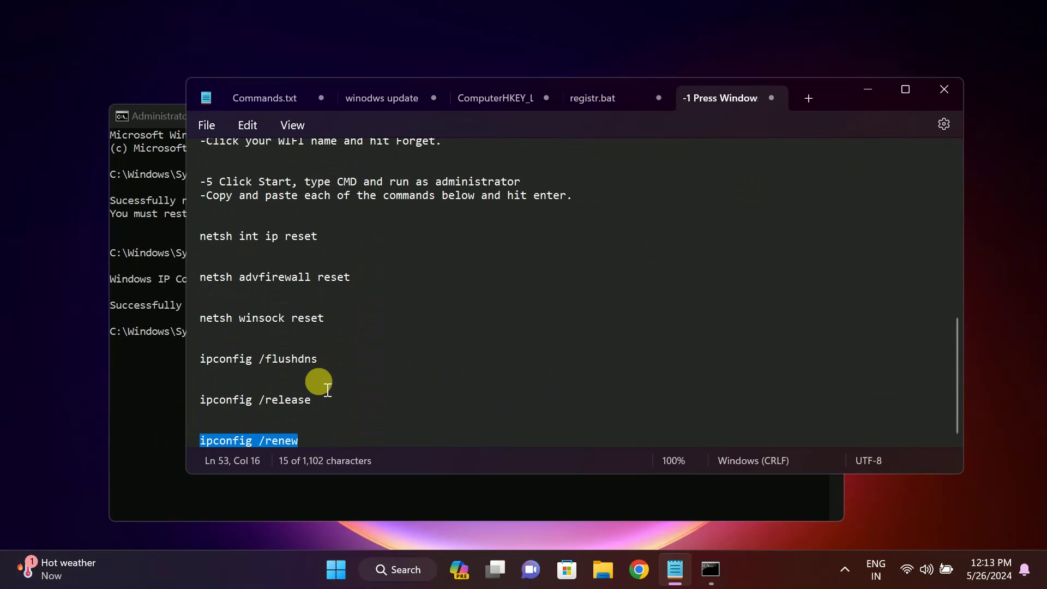
Close the admin Command Prompt and restart the computer from the Start menu power options
click(867, 92)
click(825, 113)
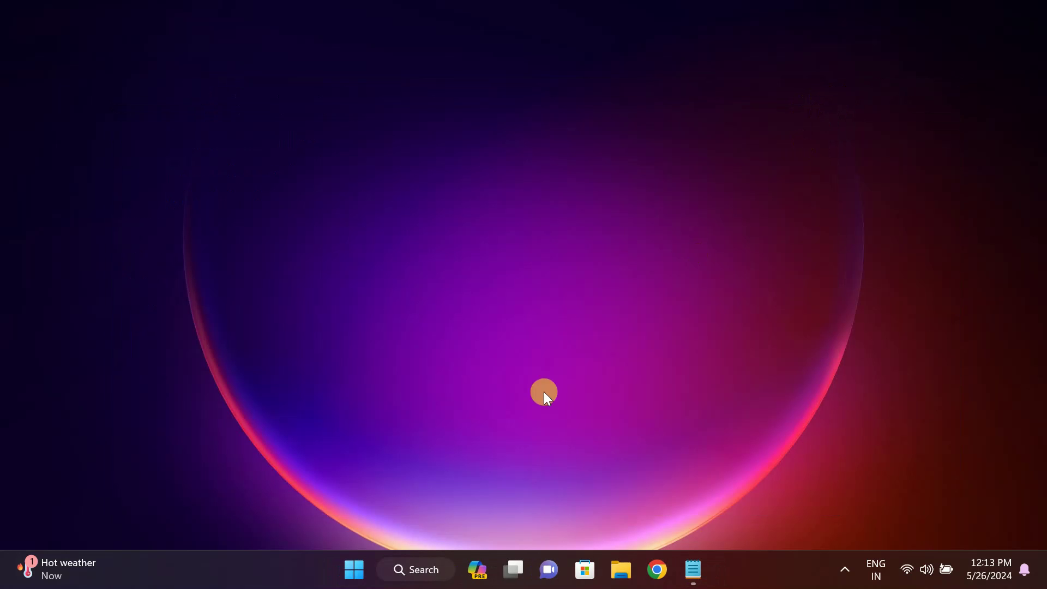
click(362, 565)
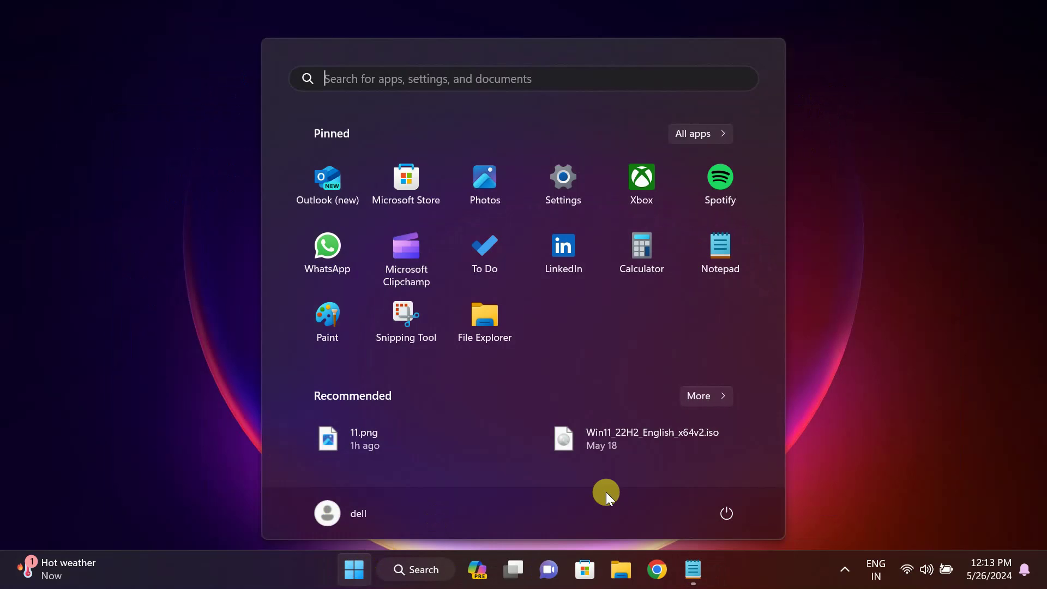
click(718, 524)
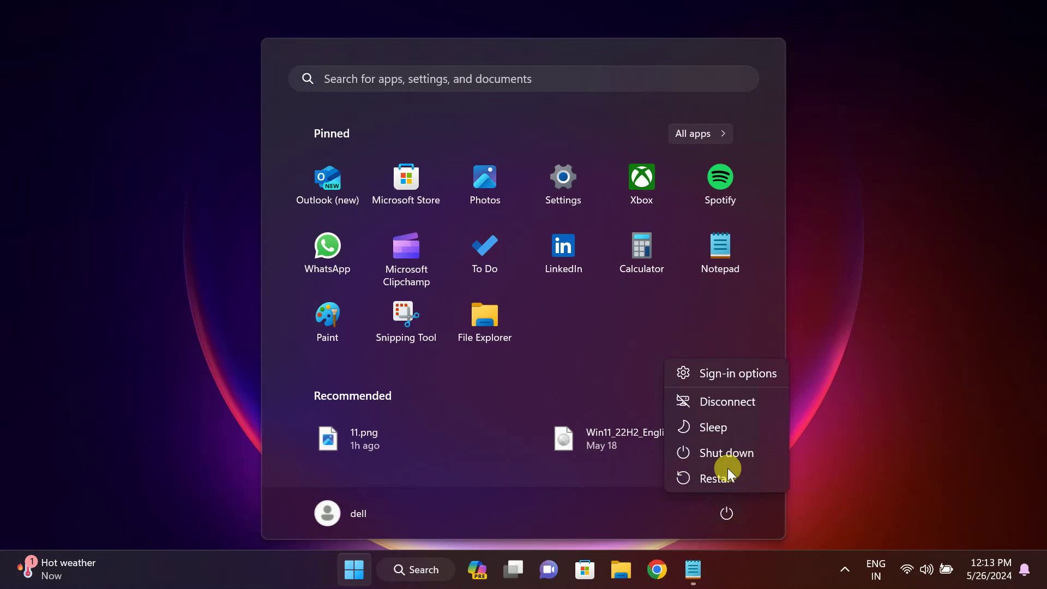
click(809, 224)
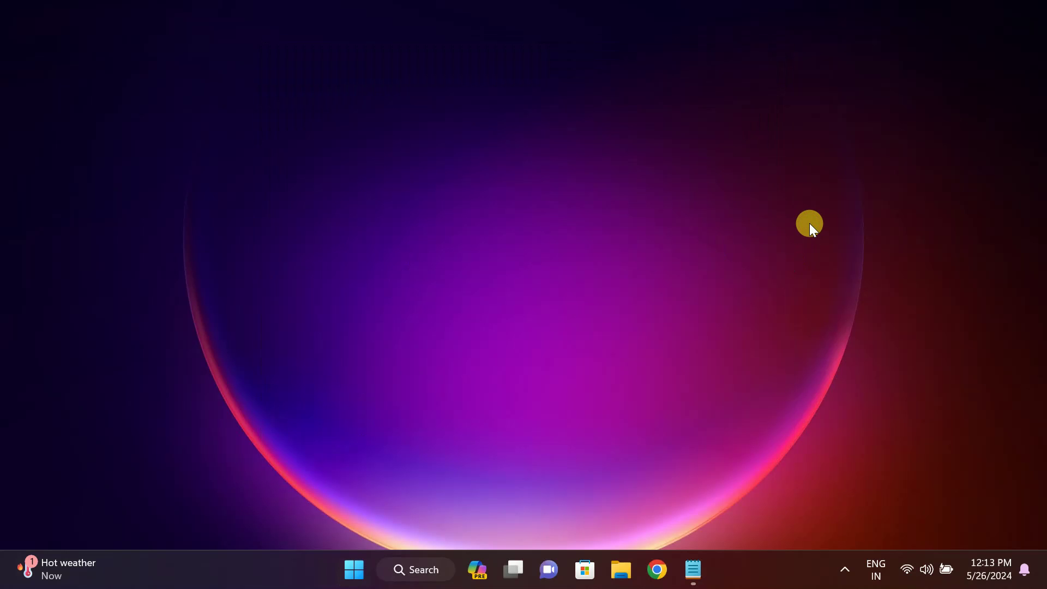